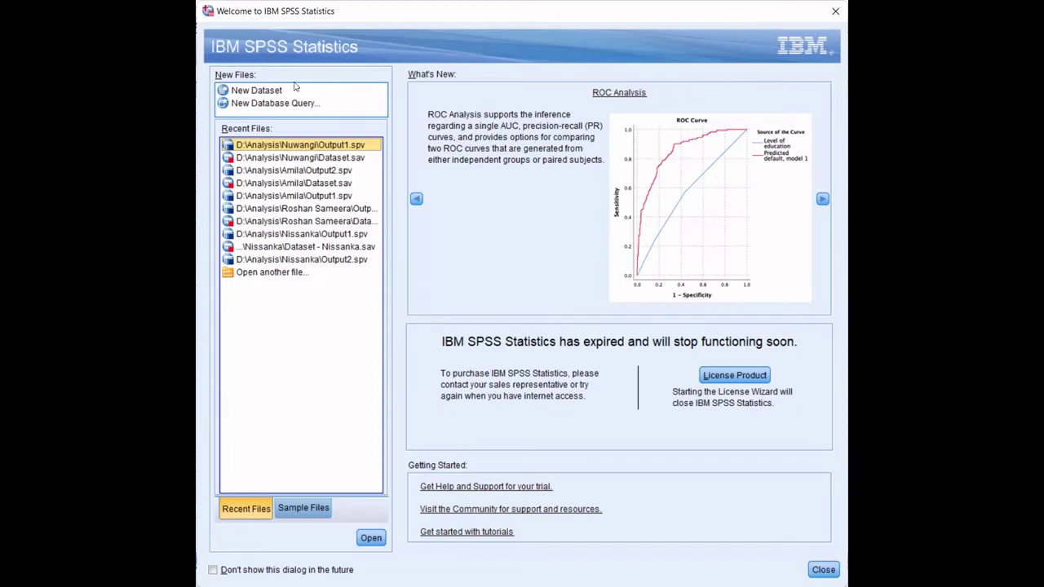
Create a new, empty dataset from the welcome dialog.
{"action": "left_click", "coordinate": [277, 96]}
{"action": "left_click", "coordinate": [257, 93]}
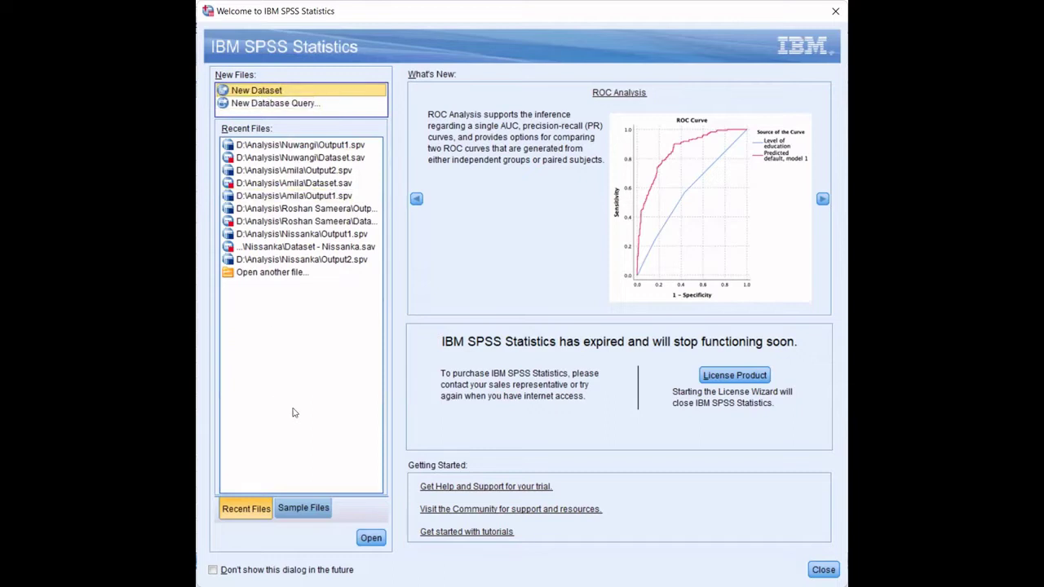
{"action": "left_click", "coordinate": [377, 537]}
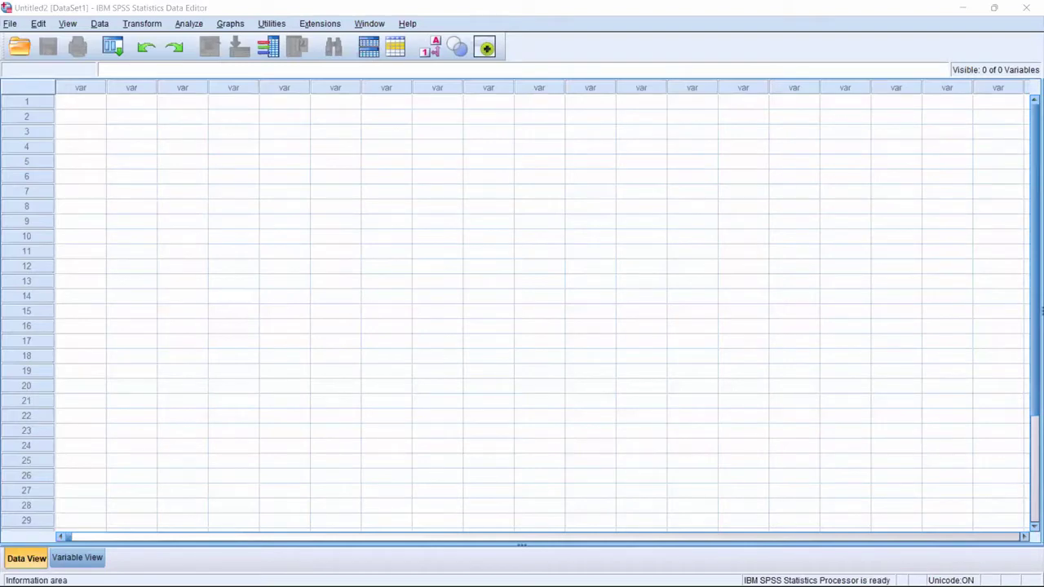
Examine the empty dataset's Data View and Variable View, including the variable columns and the numbered case rows.
{"action": "left_click", "coordinate": [18, 562]}
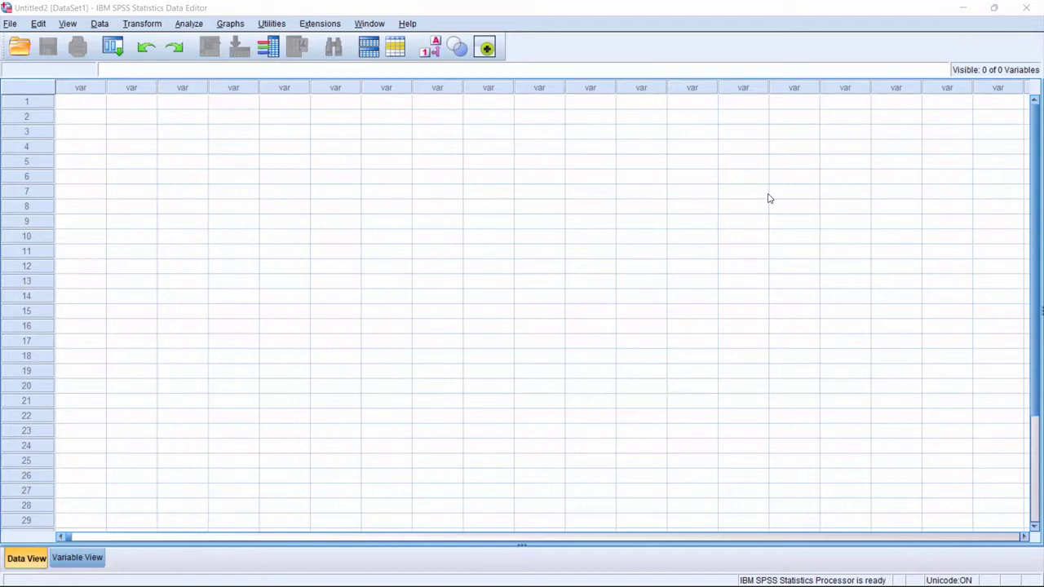
{"action": "left_click", "coordinate": [98, 557]}
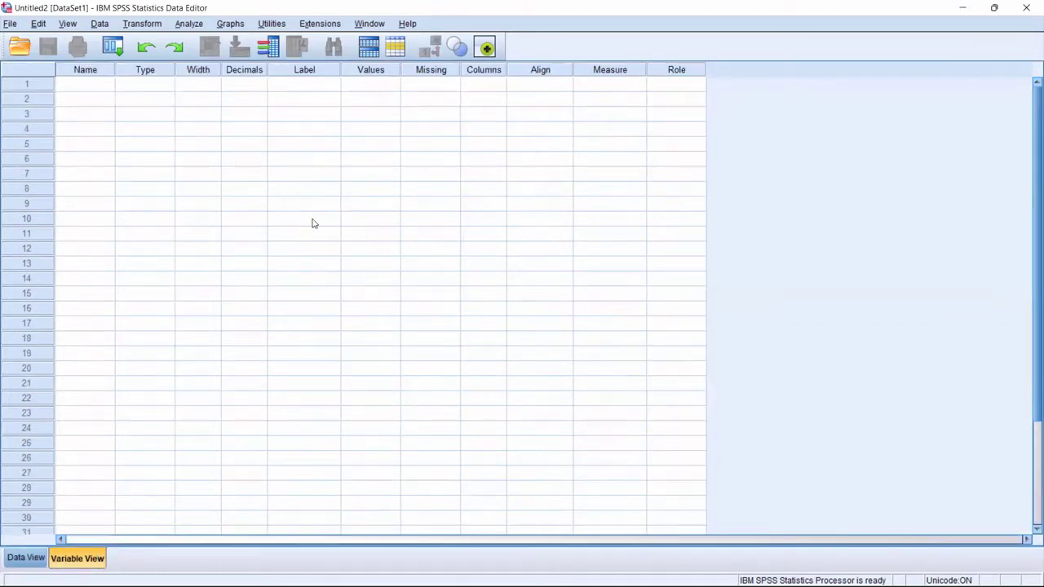
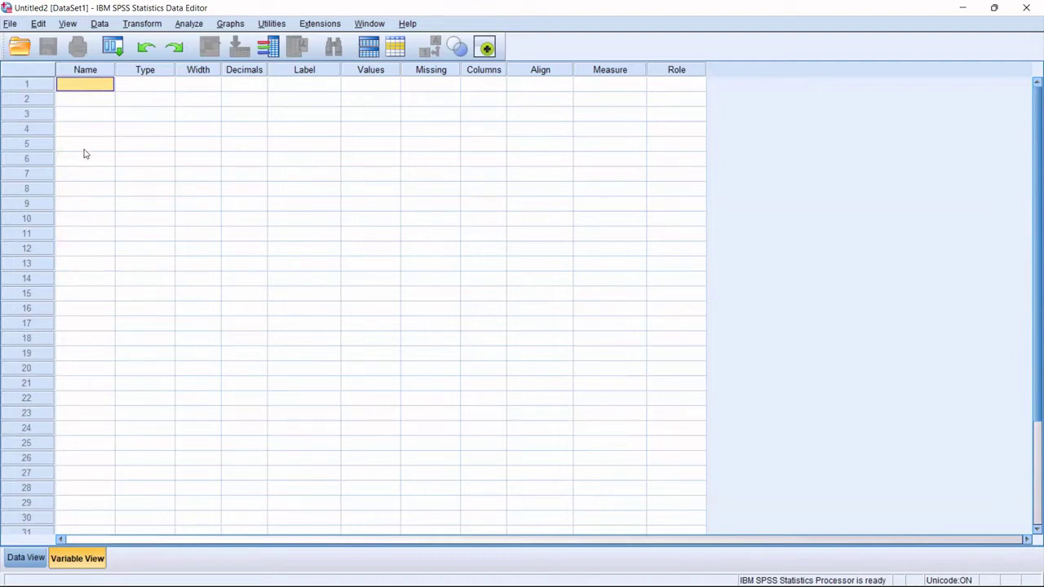
{"action": "left_click", "coordinate": [27, 561]}
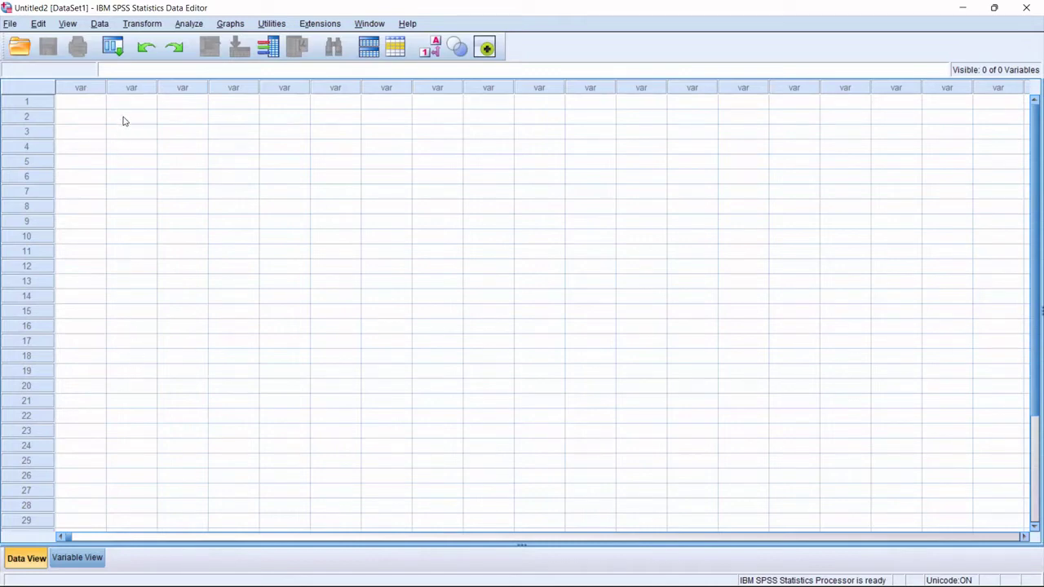
{"action": "left_click", "coordinate": [130, 90]}
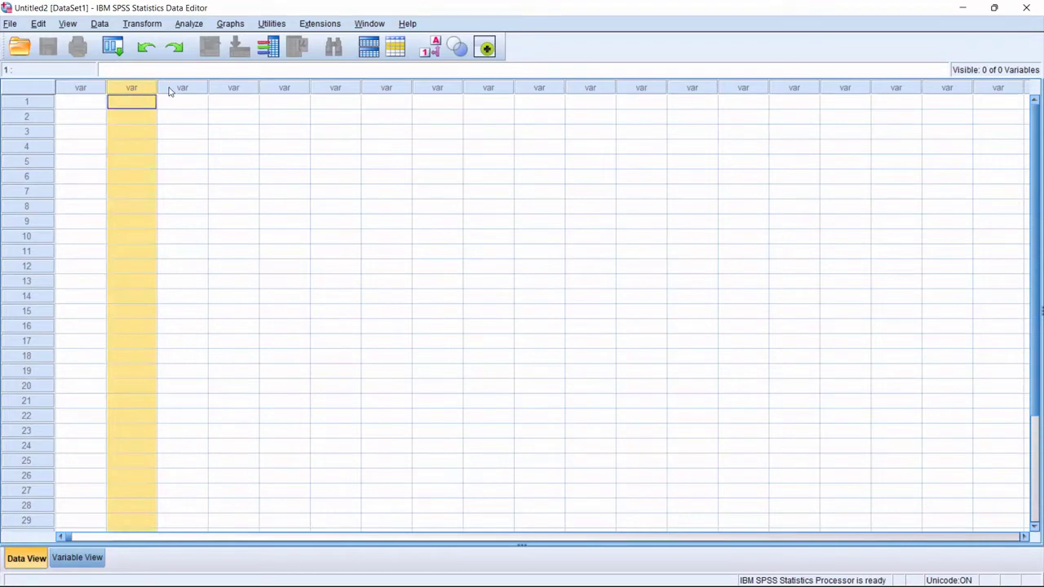
{"action": "left_click", "coordinate": [170, 89]}
{"action": "left_click", "coordinate": [242, 90]}
{"action": "left_click", "coordinate": [283, 89]}
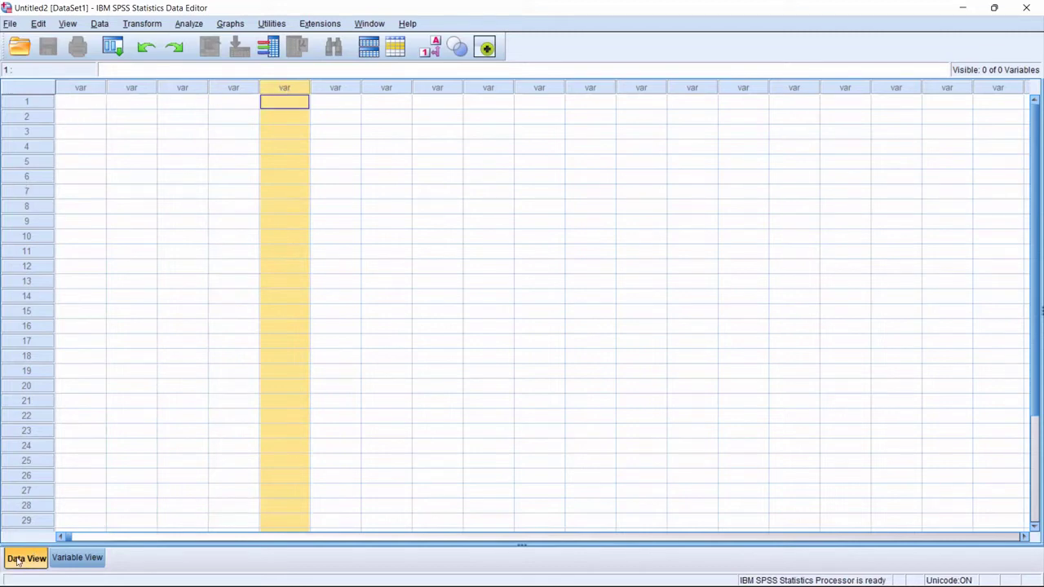
{"action": "left_click", "coordinate": [31, 102]}
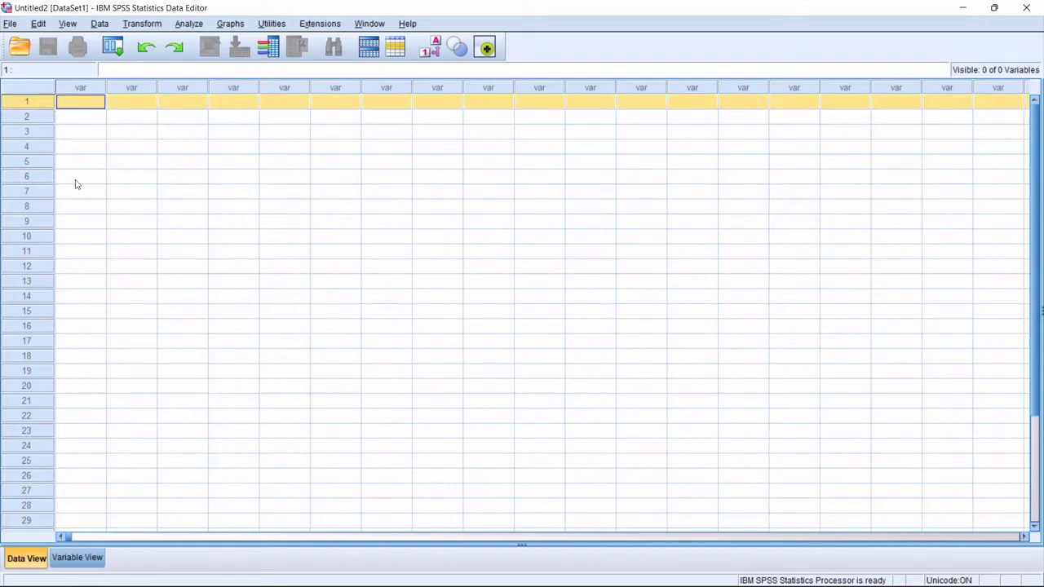
{"action": "left_click", "coordinate": [84, 106]}
{"action": "scroll", "coordinate": [90, 251], "scroll_direction": "down", "scroll_amount": 3}
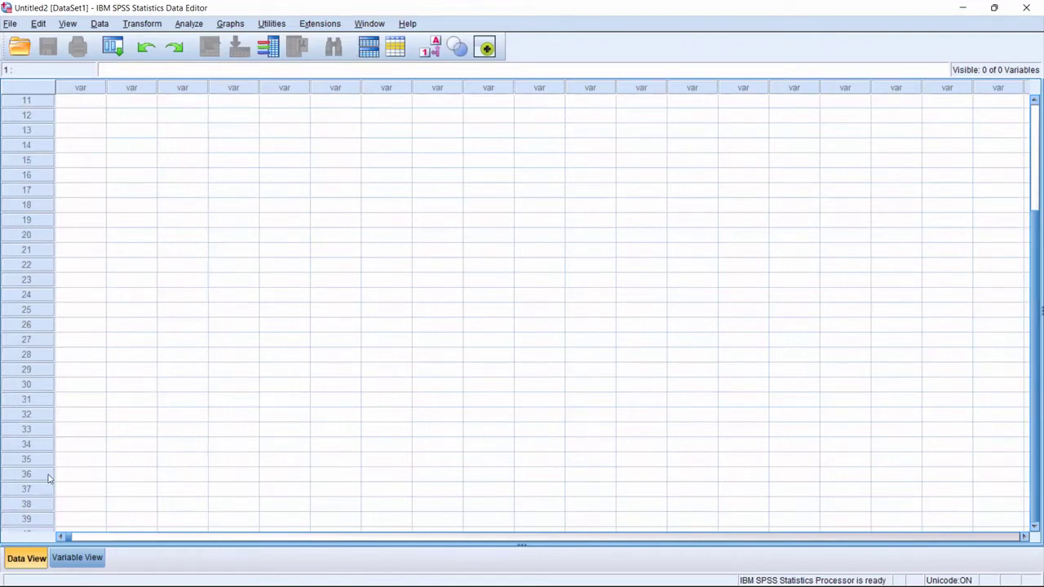
{"action": "scroll", "coordinate": [105, 252], "scroll_direction": "up", "scroll_amount": 3}
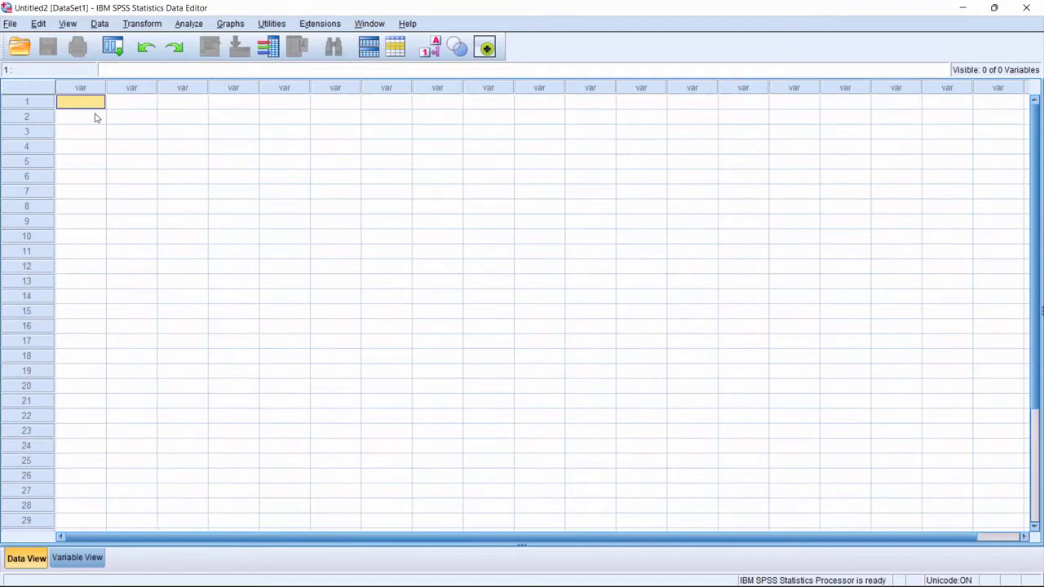
Define the first two variables in Variable View with the names Member_ID and Day_of_Class.
{"action": "left_click", "coordinate": [77, 558]}
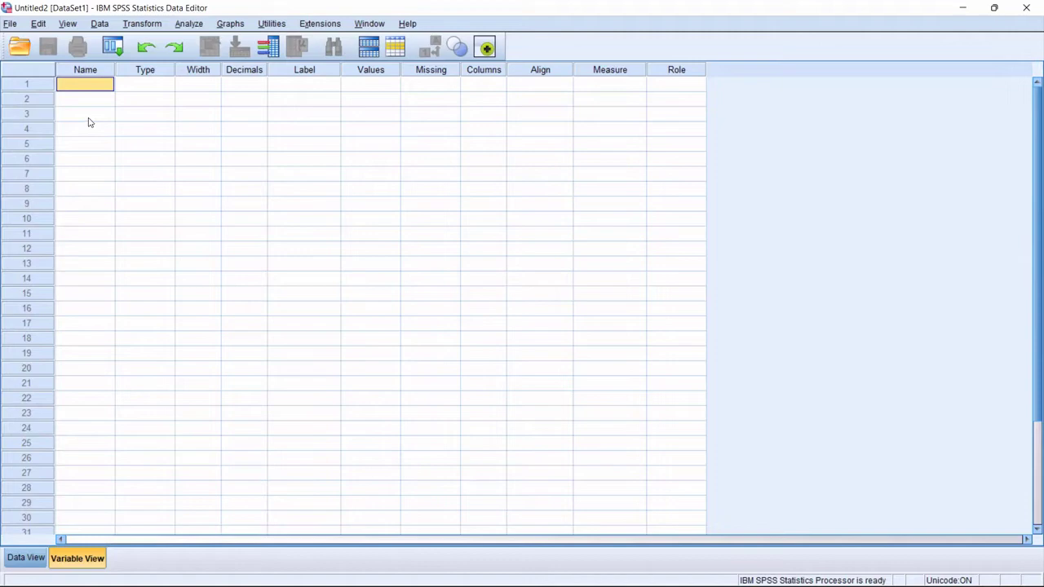
{"action": "left_click", "coordinate": [83, 74]}
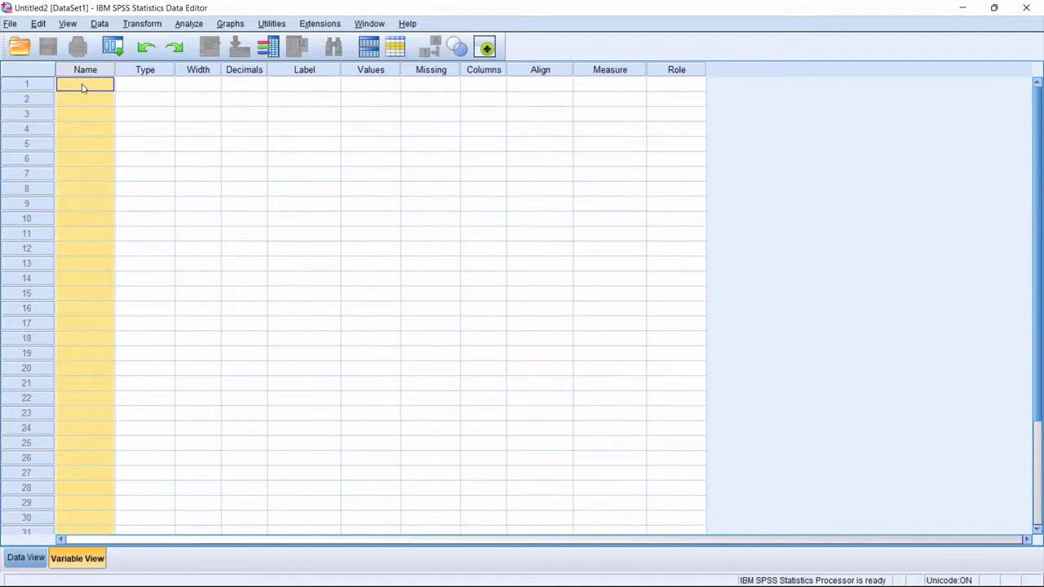
{"action": "left_click", "coordinate": [83, 88]}
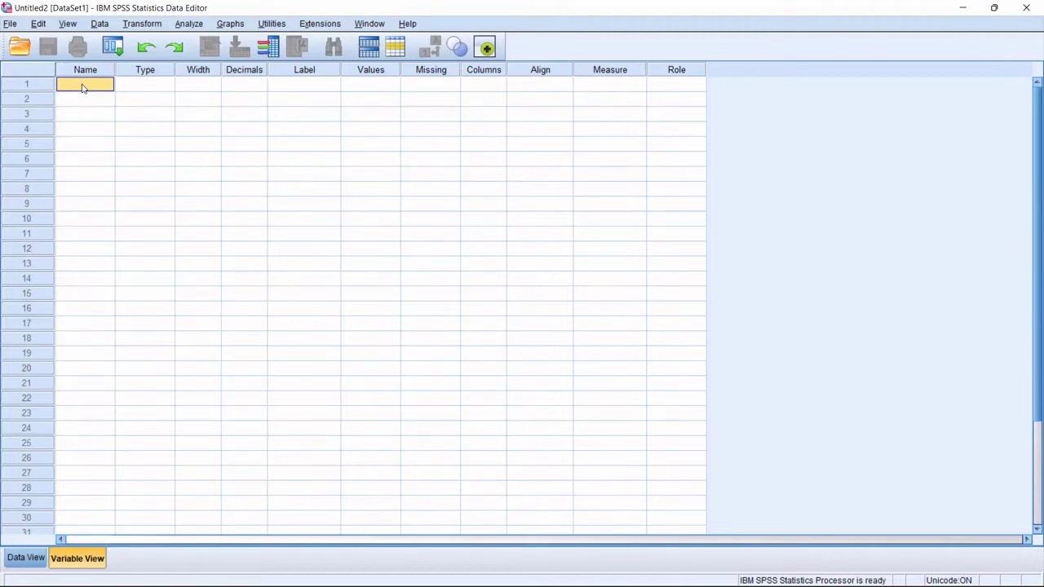
{"action": "type", "text": "Member_ID"}
{"action": "left_click", "coordinate": [67, 101]}
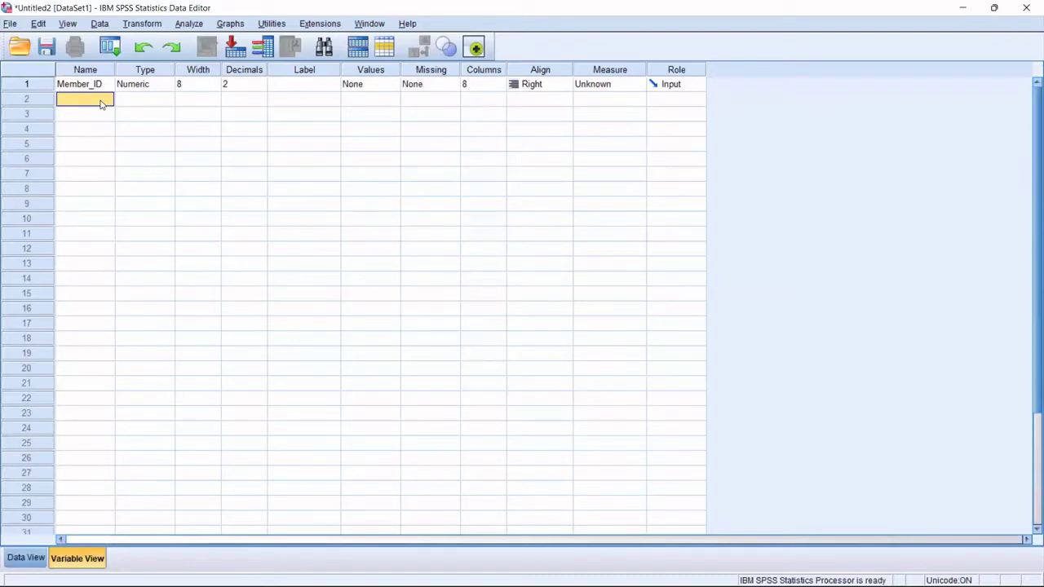
{"action": "type", "text": "Day_of_Class"}
{"action": "key", "text": "Return"}
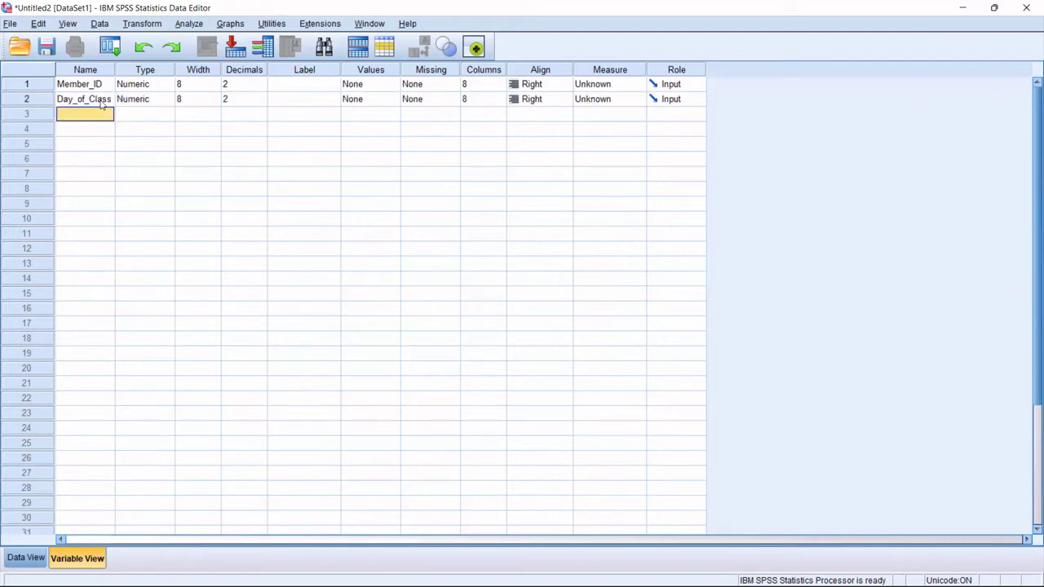
Add a third variable named Class_Time below Day_of_Class.
{"action": "type", "text": "C"}
{"action": "type", "text": "lass"}
{"action": "key", "text": "BackSpace"}
{"action": "key", "text": "BackSpace"}
{"action": "type", "text": "ss_Time"}
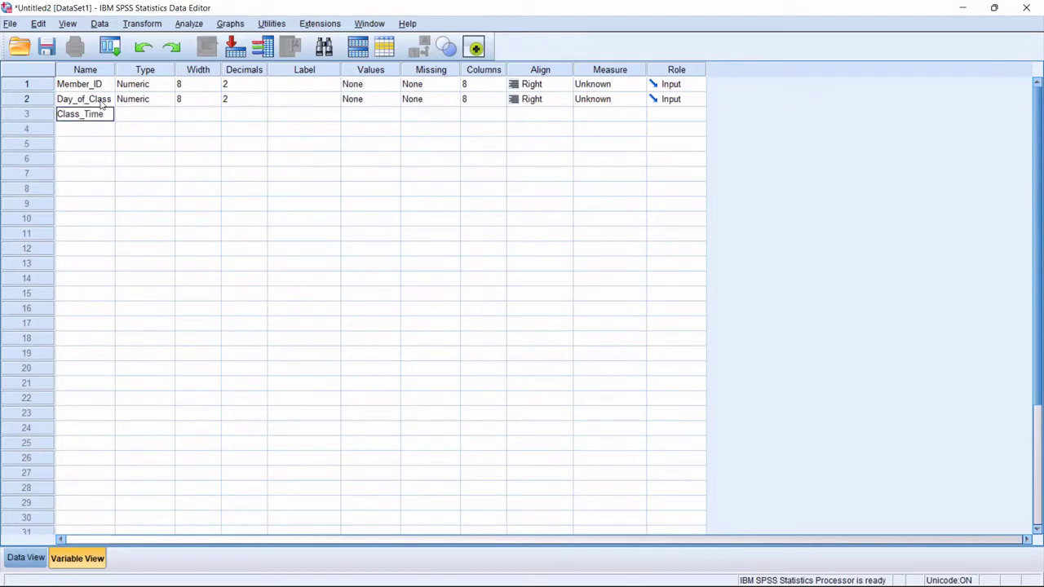
{"action": "key", "text": "Return"}
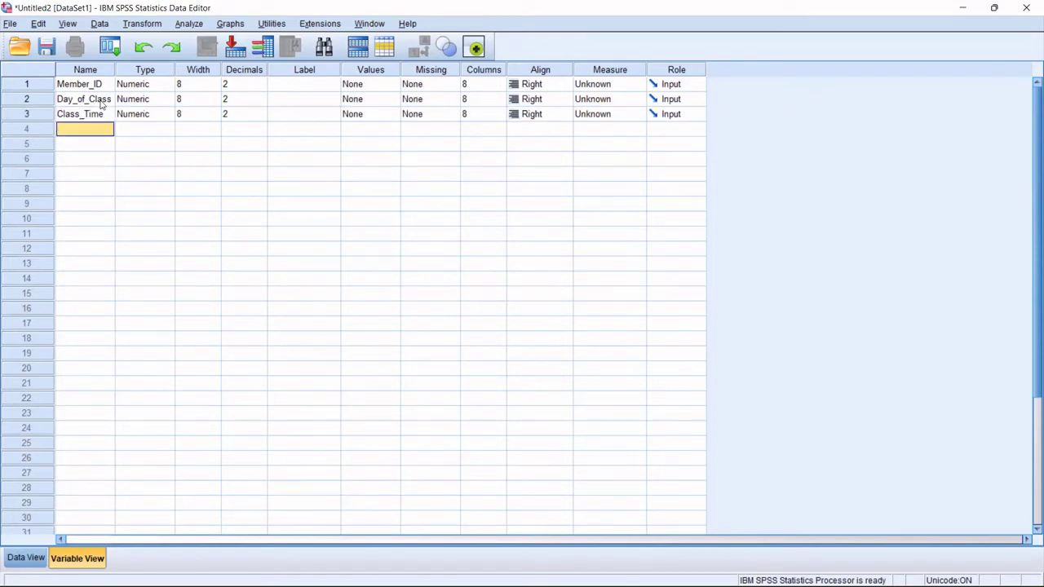
Add the fourth and fifth variables, named Grade and Job.
{"action": "type", "text": "Grade"}
{"action": "key", "text": "Return"}
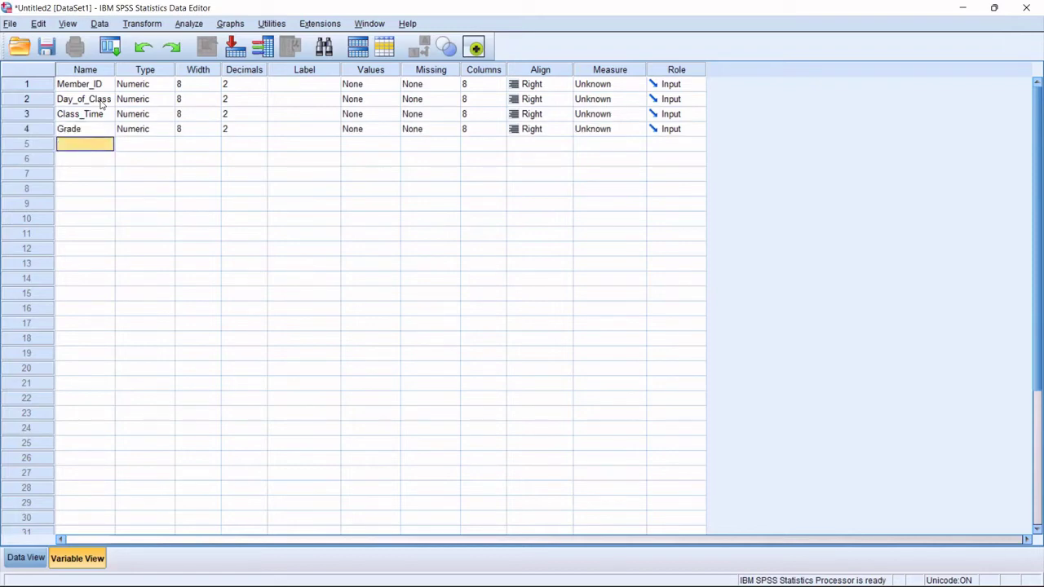
{"action": "type", "text": "Job"}
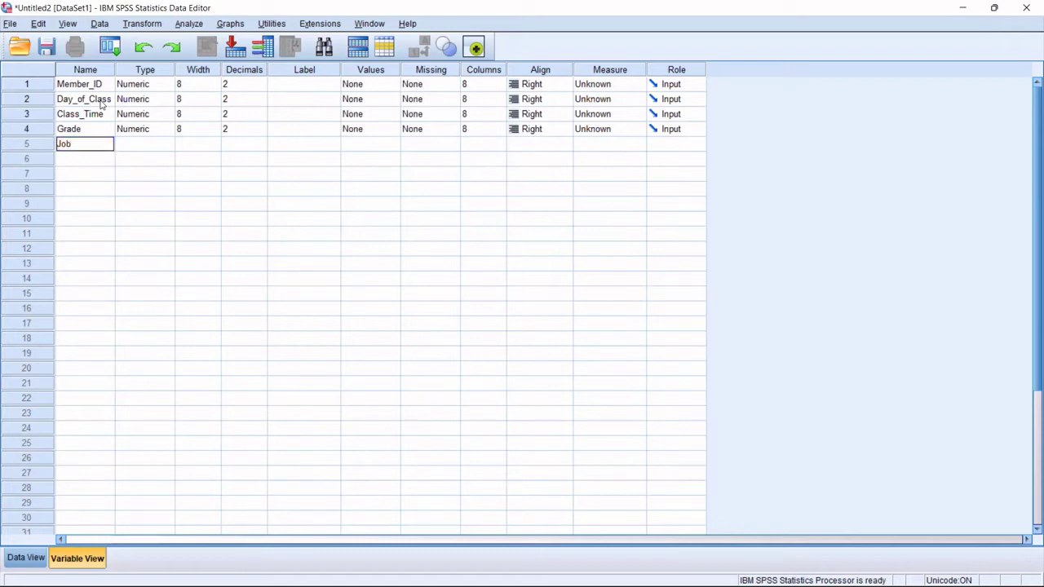
{"action": "key", "text": "Return"}
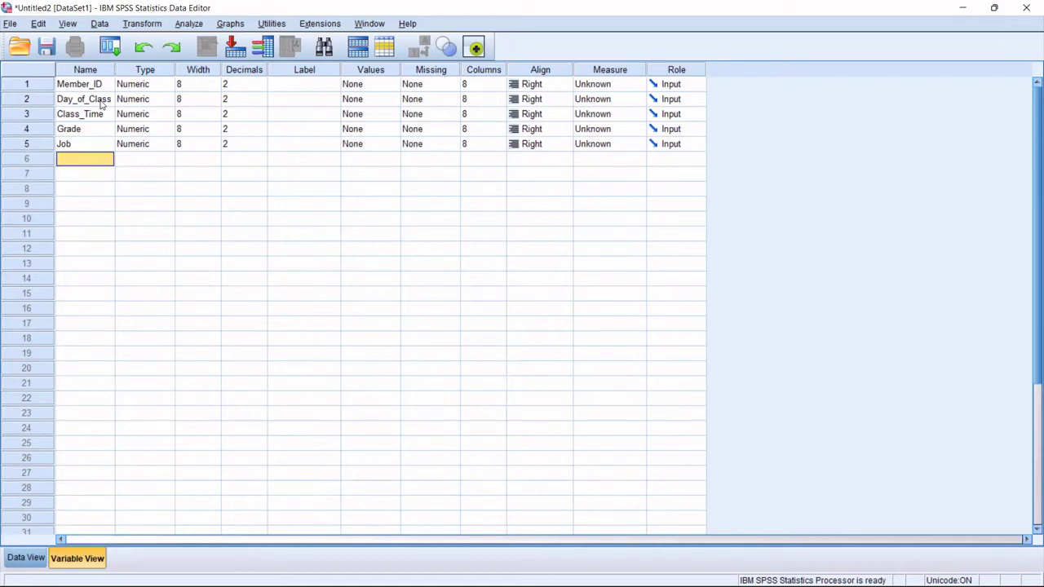
Add a sixth variable named F_Time_P_Time and widen the Name column so the full name fits.
{"action": "type", "text": "F_Ti"}
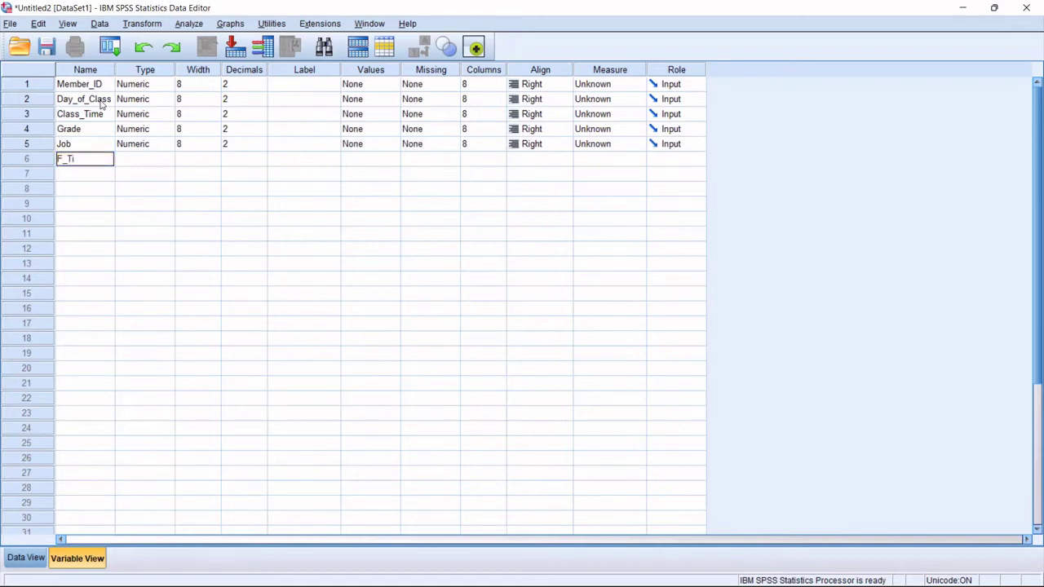
{"action": "type", "text": "m"}
{"action": "type", "text": "P"}
{"action": "type", "text": "_Time"}
{"action": "left_click_drag", "start_coordinate": [115, 70], "coordinate": [129, 71]}
{"action": "left_click", "coordinate": [90, 178]}
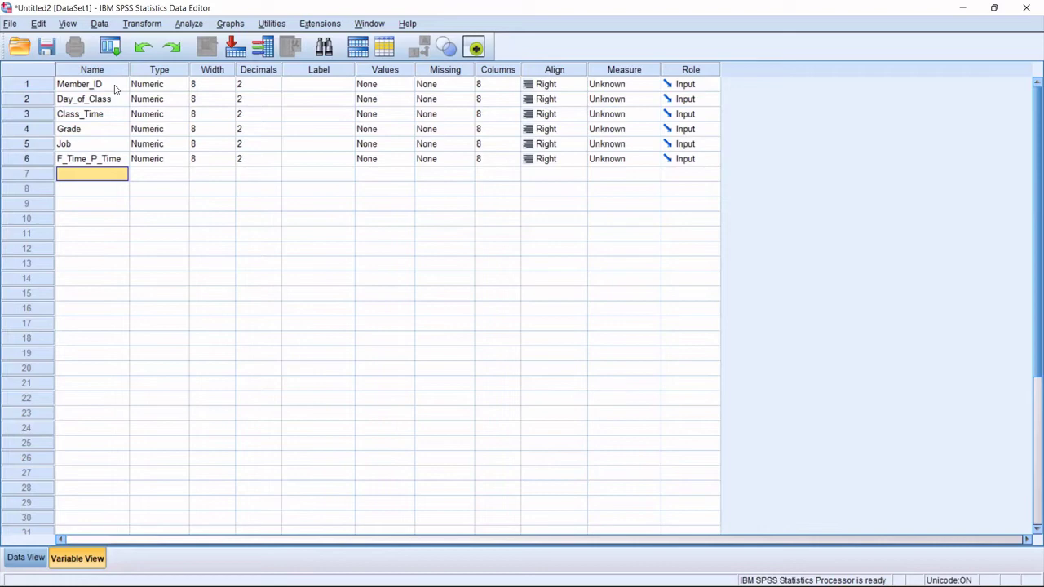
Widen the Label column and set the label of the Member_ID variable to "Member's ID".
{"action": "left_click", "coordinate": [306, 92]}
{"action": "left_click_drag", "start_coordinate": [355, 69], "coordinate": [470, 70]}
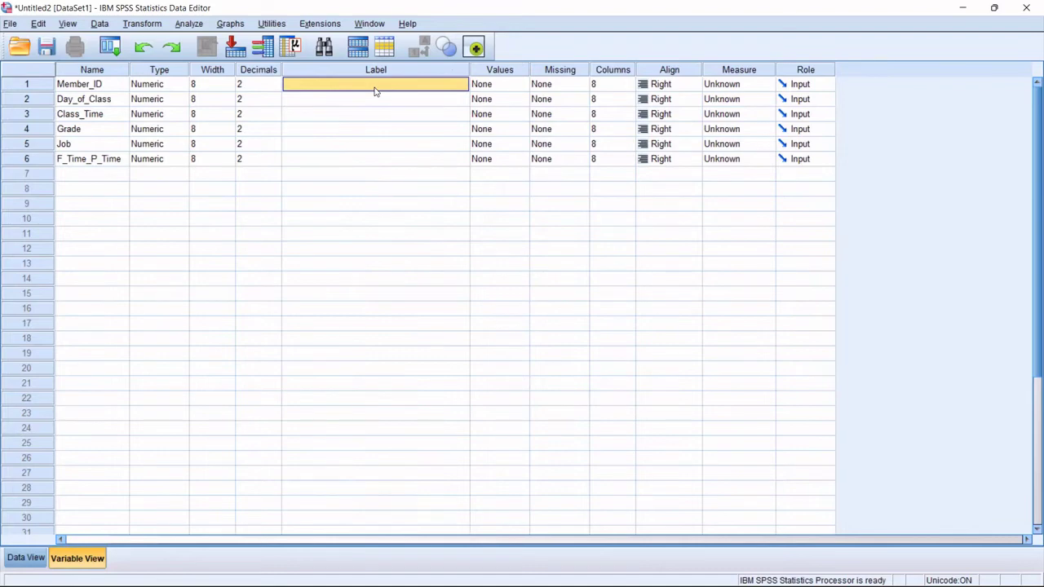
{"action": "left_click", "coordinate": [94, 89]}
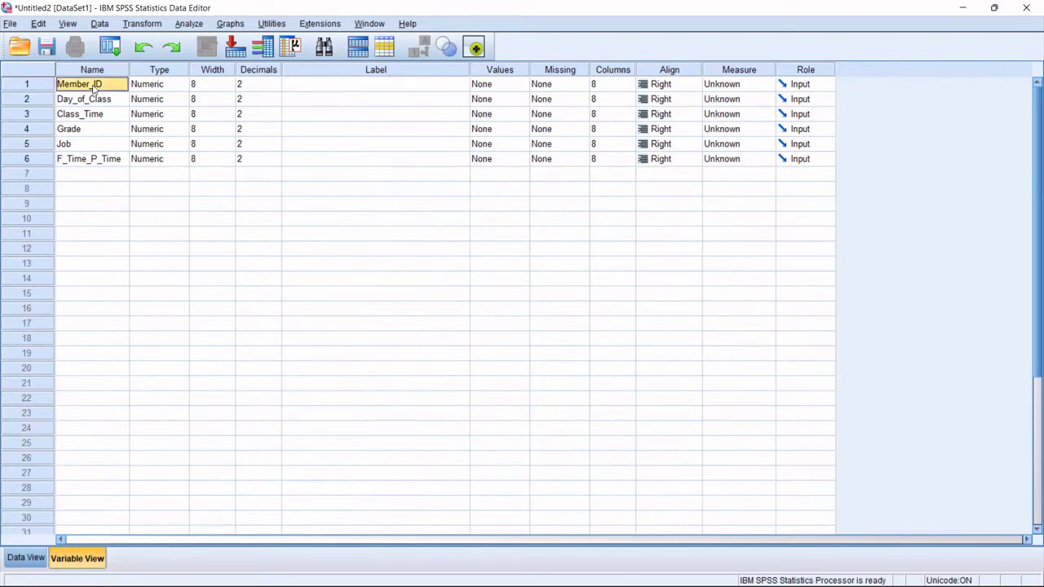
{"action": "left_click", "coordinate": [341, 89]}
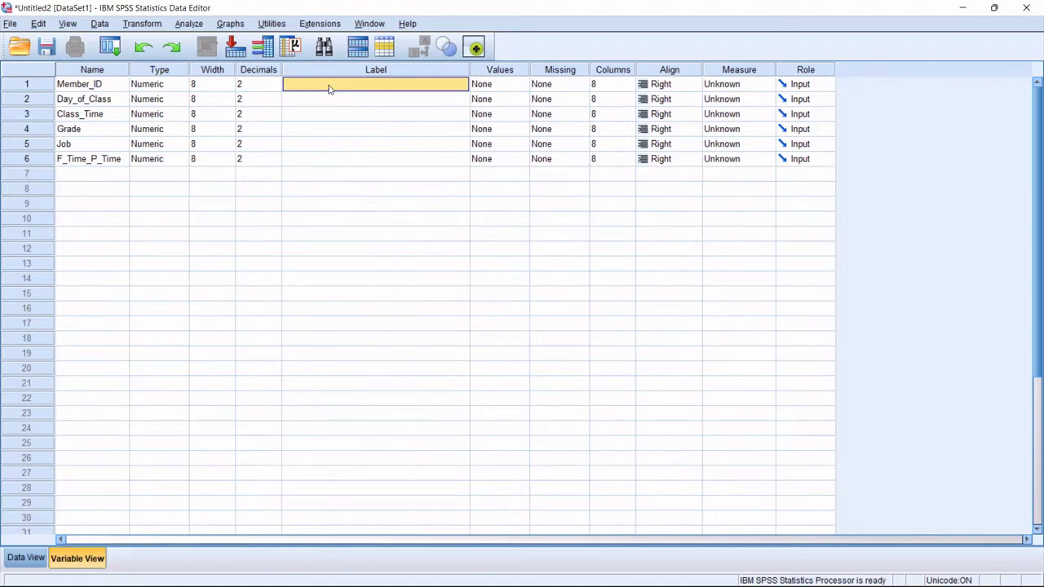
{"action": "double_click", "coordinate": [329, 88]}
{"action": "type", "text": "Menmer ID"}
{"action": "key", "text": "BackSpace"}
{"action": "key", "text": "BackSpace"}
{"action": "key", "text": "BackSpace"}
{"action": "key", "text": "BackSpace"}
{"action": "key", "text": "BackSpace"}
{"action": "key", "text": "BackSpace"}
{"action": "key", "text": "BackSpace"}
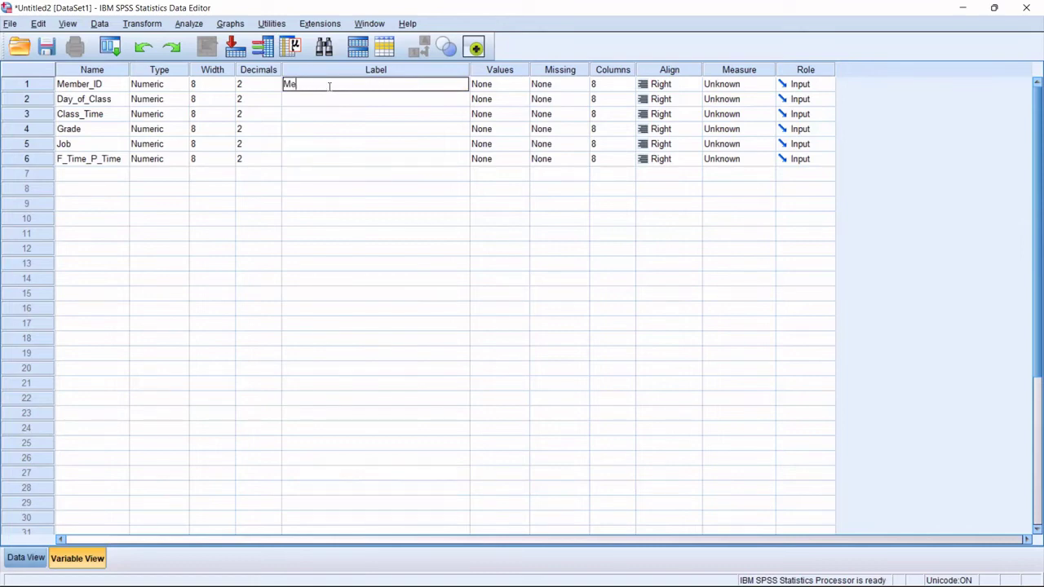
{"action": "type", "text": "mber's ID"}
{"action": "key", "text": "Return"}
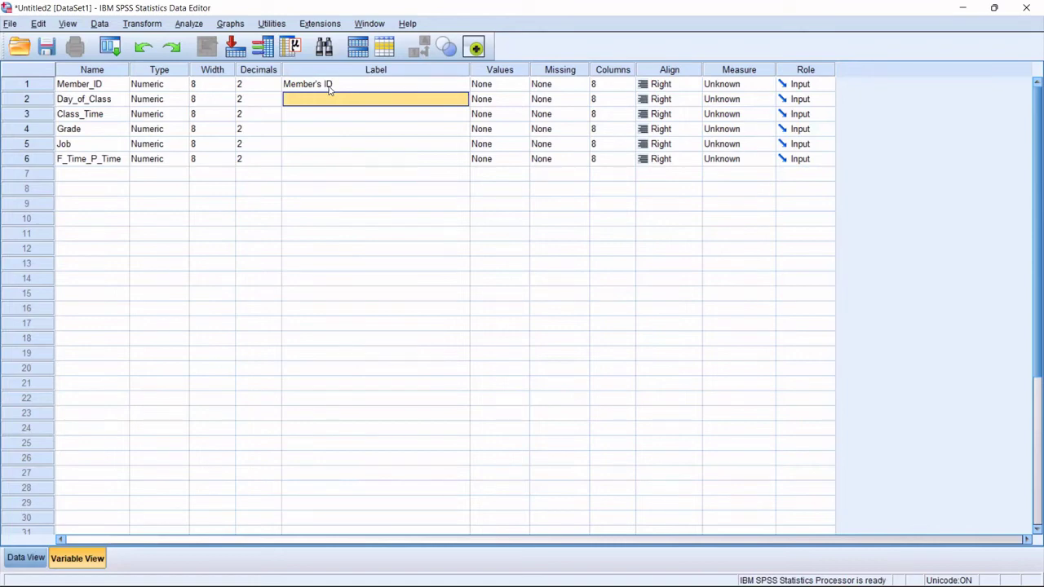
Label the Day_of_Class variable "Day of Class" and the Class_Time variable "Class Time".
{"action": "type", "text": "Day of Class"}
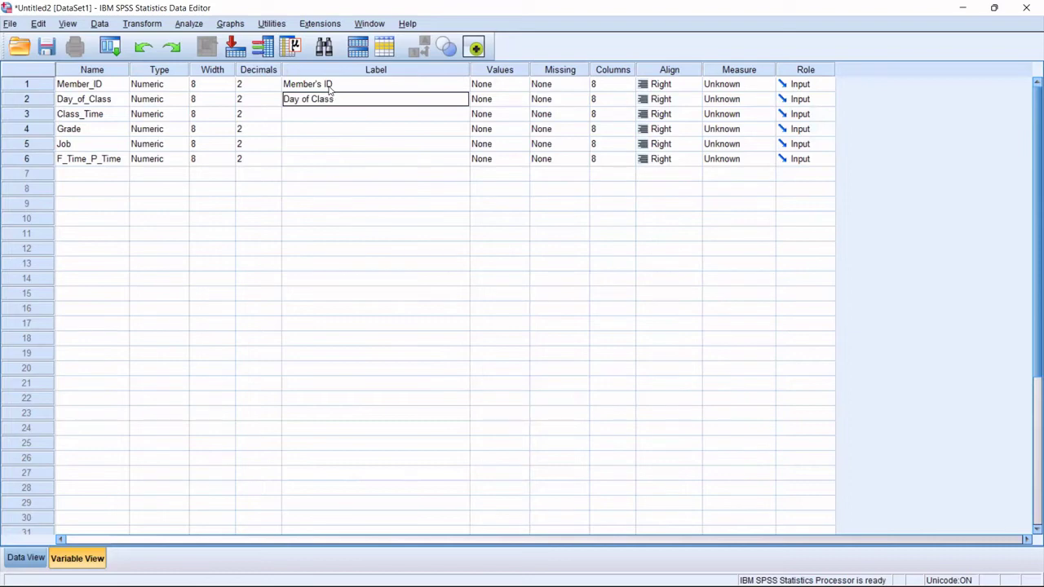
{"action": "key", "text": "Return"}
{"action": "type", "text": "Class"}
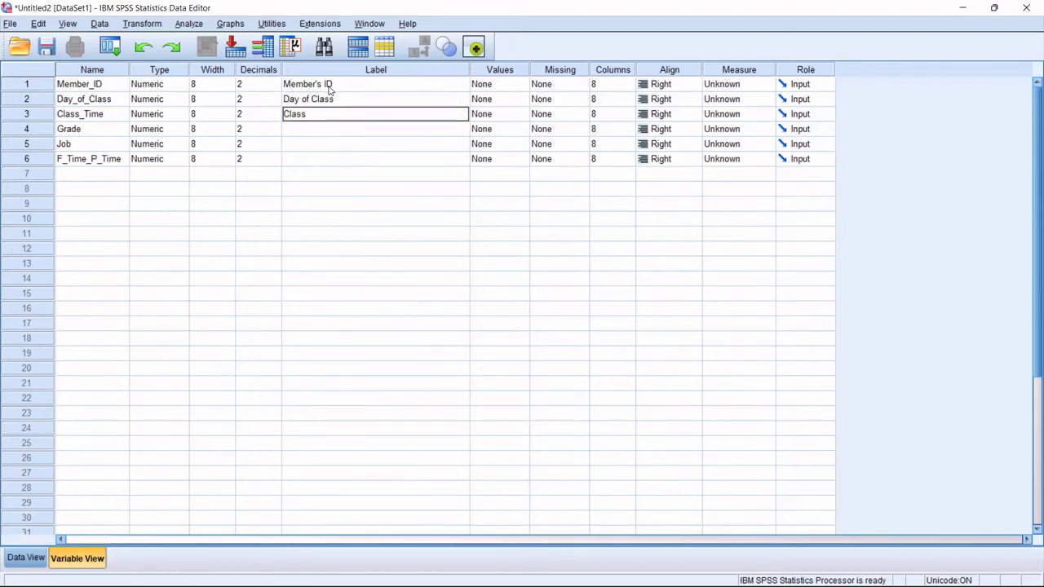
{"action": "type", "text": " Time"}
{"action": "key", "text": "Return"}
Set the label of the Grade variable to "Performance Grade".
{"action": "type", "text": "Performance"}
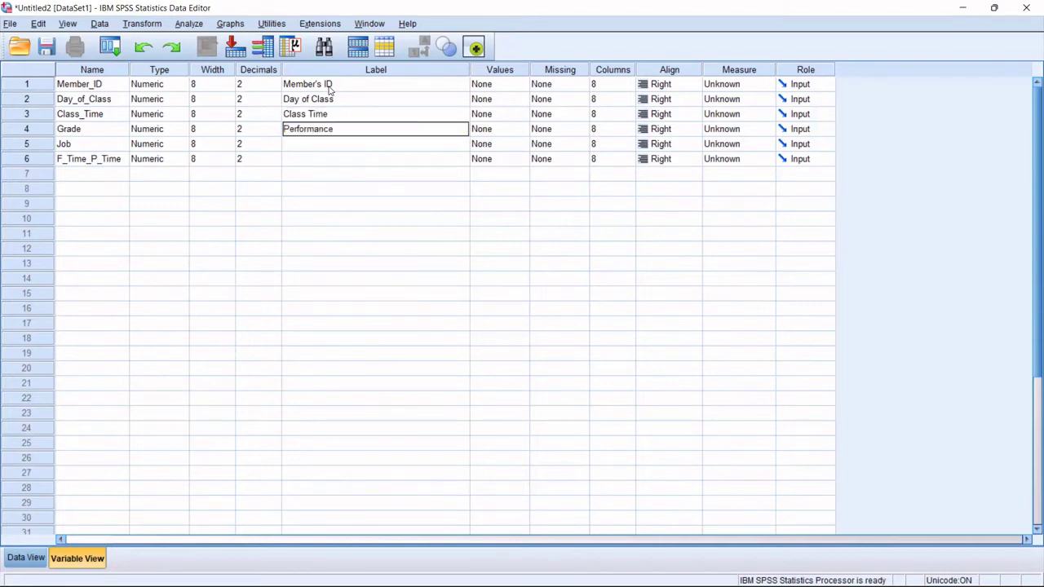
{"action": "type", "text": " Grade"}
{"action": "key", "text": "Return"}
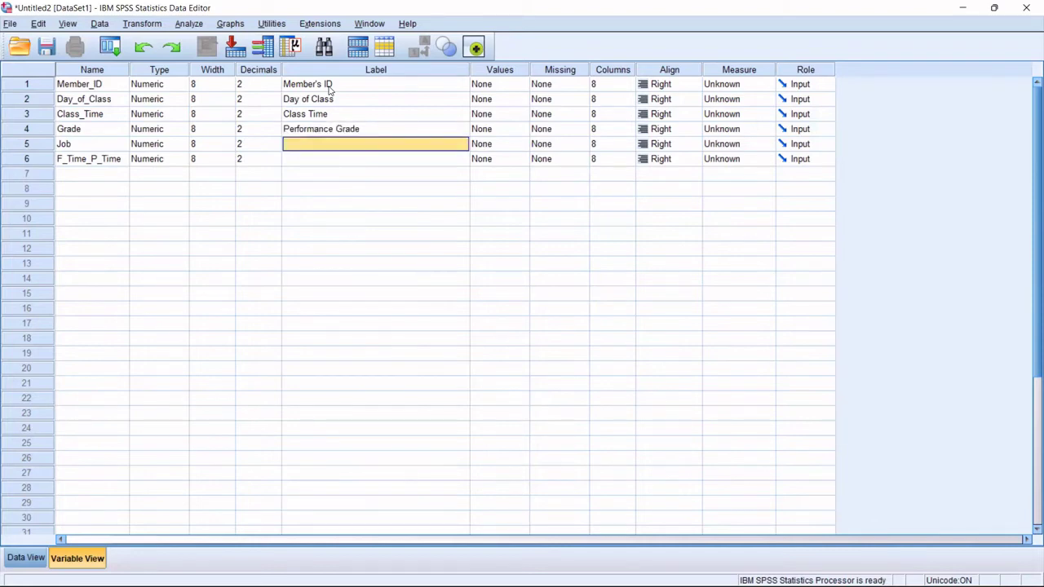
Set the label of the Job variable to "Are you doing a Job?".
{"action": "type", "text": "Your"}
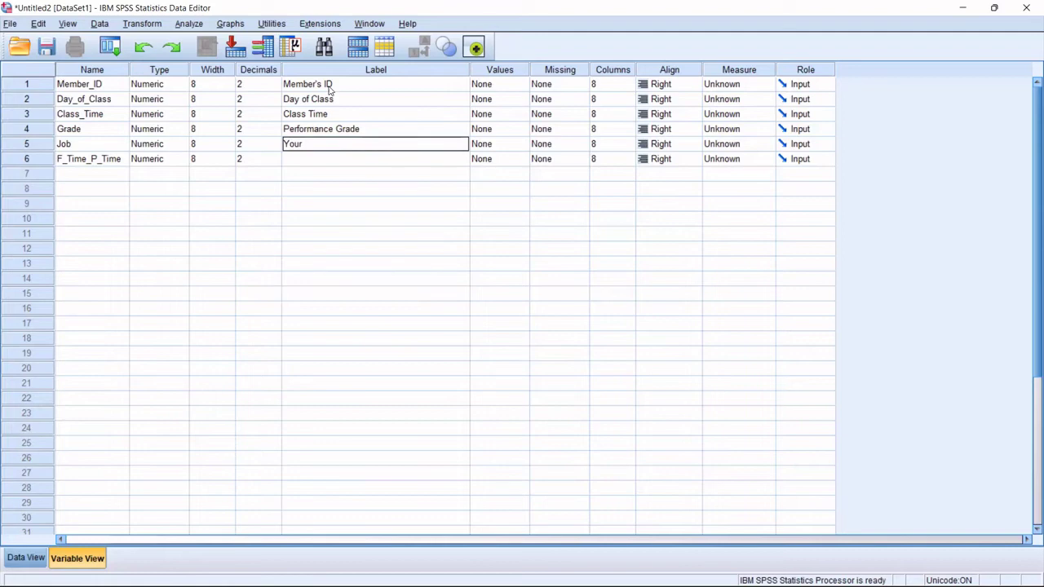
{"action": "key", "text": "BackSpace"}
{"action": "key", "text": "BackSpace"}
{"action": "key", "text": "BackSpace"}
{"action": "key", "text": "BackSpace"}
{"action": "type", "text": "Are Yyou doing a Job?"}
{"action": "key", "text": "Return"}
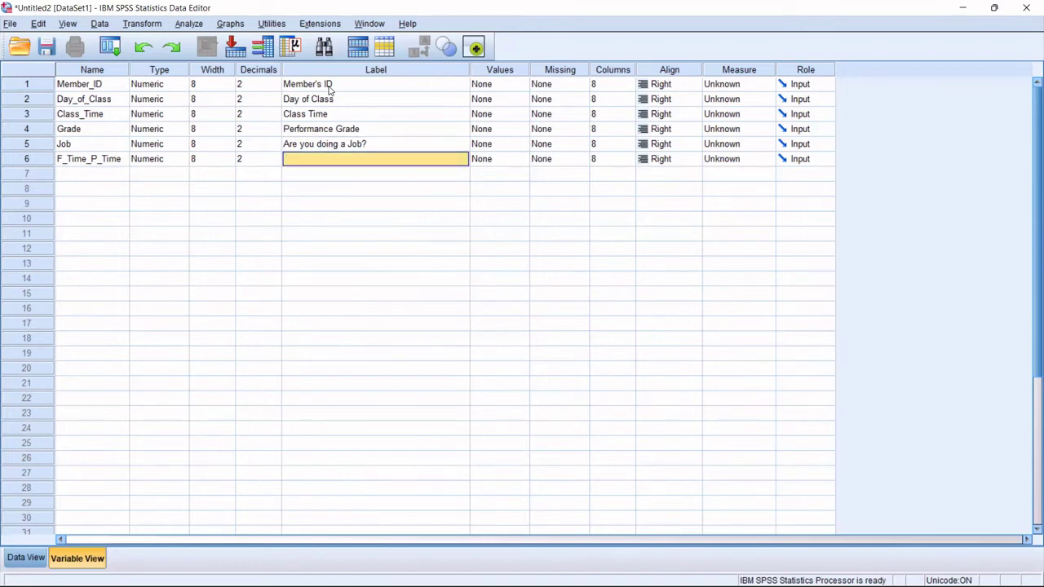
Set the label of the F_Time_P_Time variable to "Full time or Part time" and narrow the Label column.
{"action": "type", "text": "Full time or Part"}
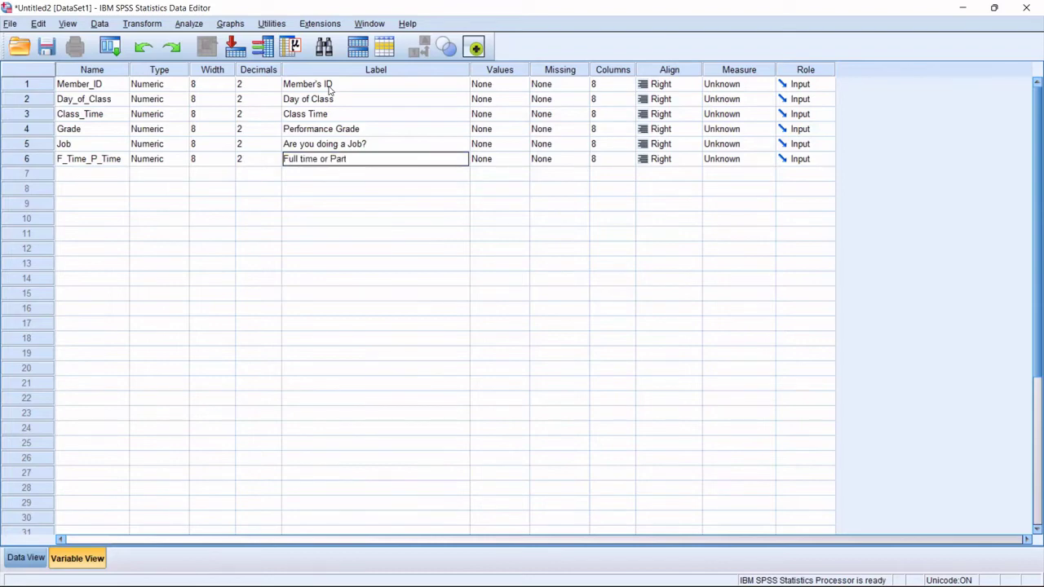
{"action": "type", "text": " time"}
{"action": "left_click", "coordinate": [338, 103]}
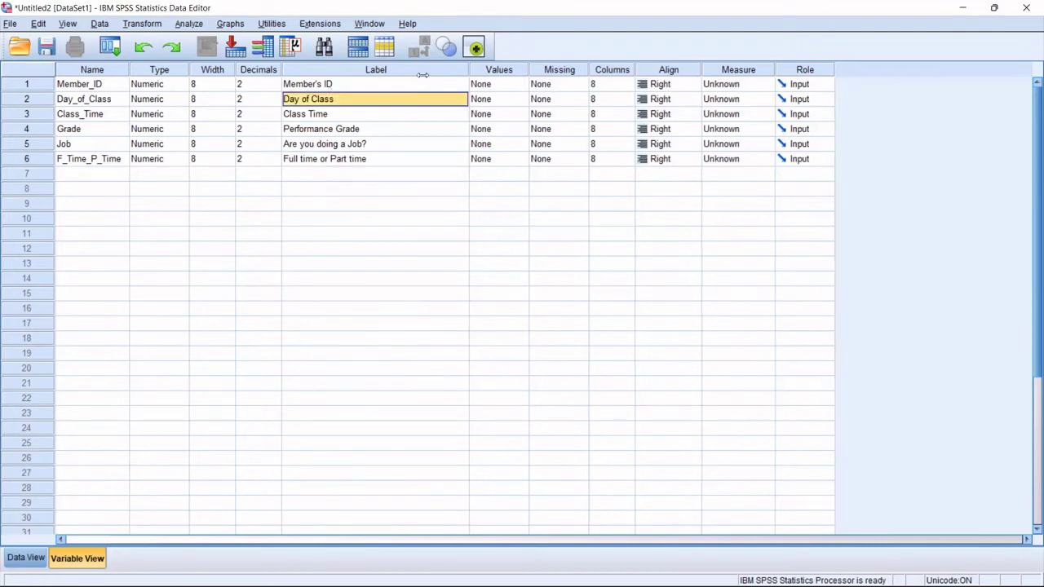
{"action": "left_click_drag", "start_coordinate": [470, 69], "coordinate": [404, 74]}
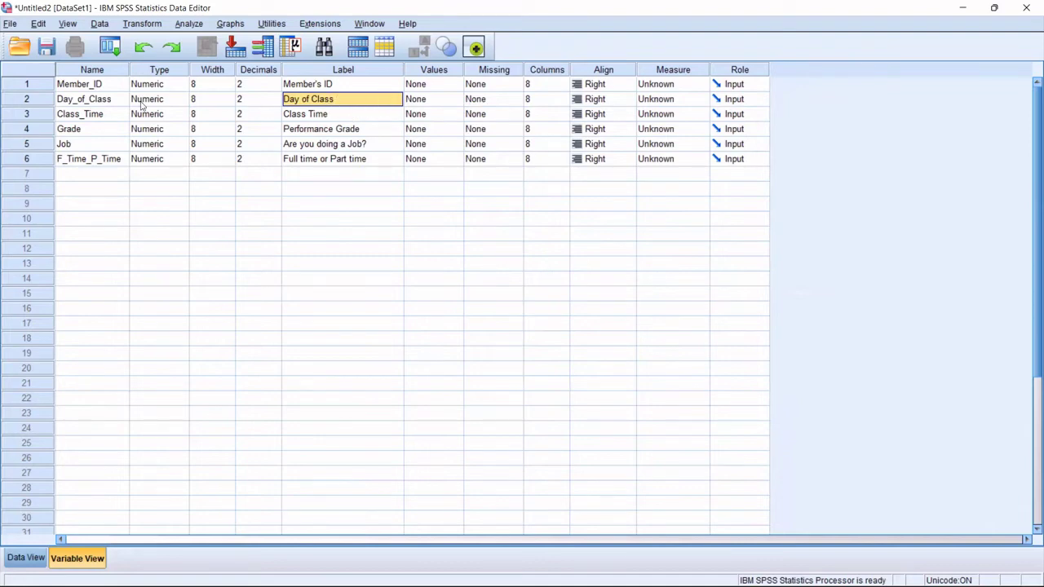
Check the day-of-class options on the PowerPoint responses slide and add the value label 1 = "MWF" to the Day_of_Class variable in SPSS.
{"action": "left_click", "coordinate": [45, 104]}
{"action": "left_click", "coordinate": [313, 104]}
{"action": "left_click", "coordinate": [455, 104]}
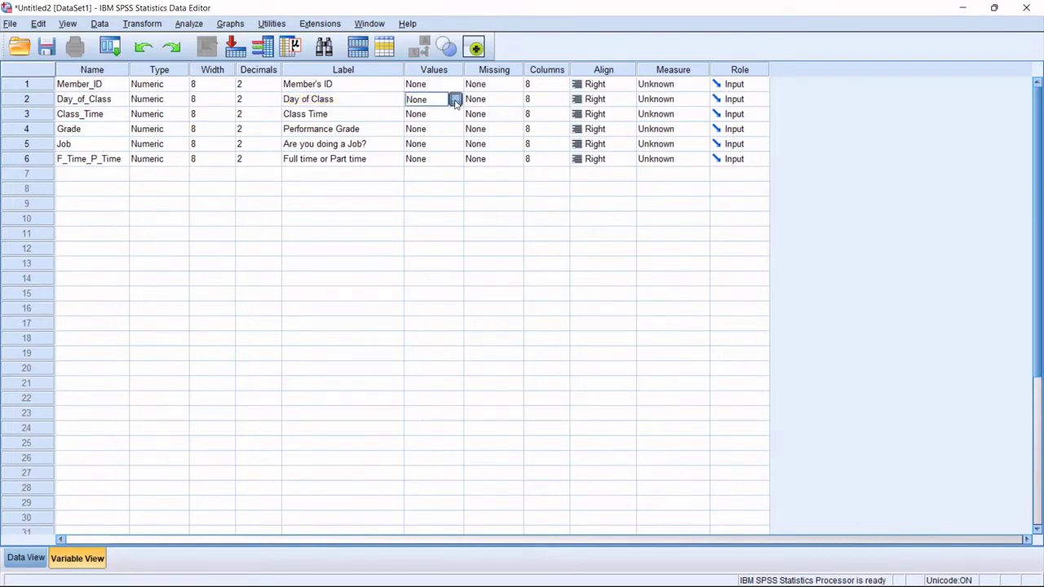
{"action": "left_click", "coordinate": [455, 100]}
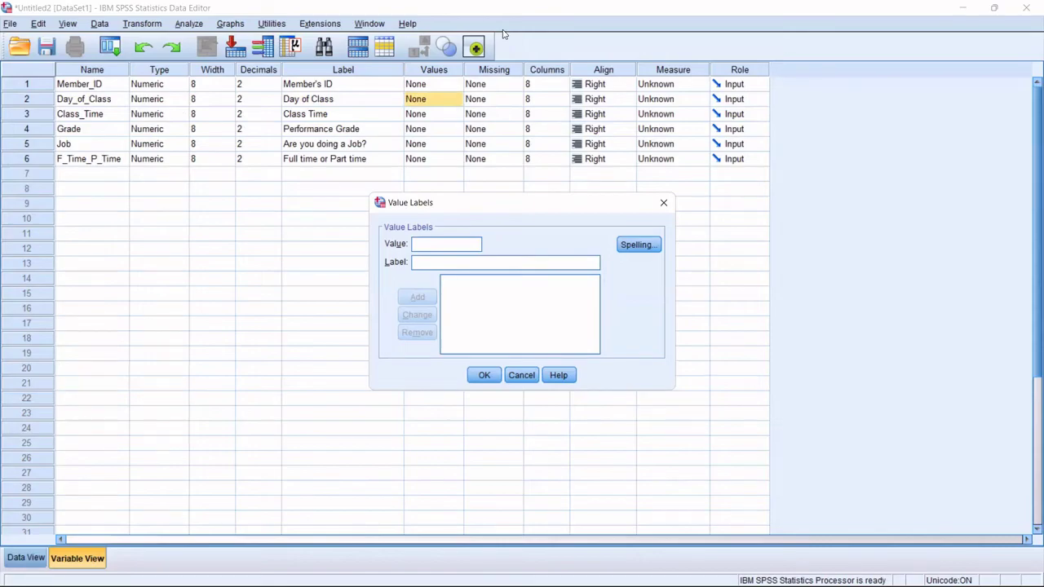
{"action": "key", "text": "alt+Tab"}
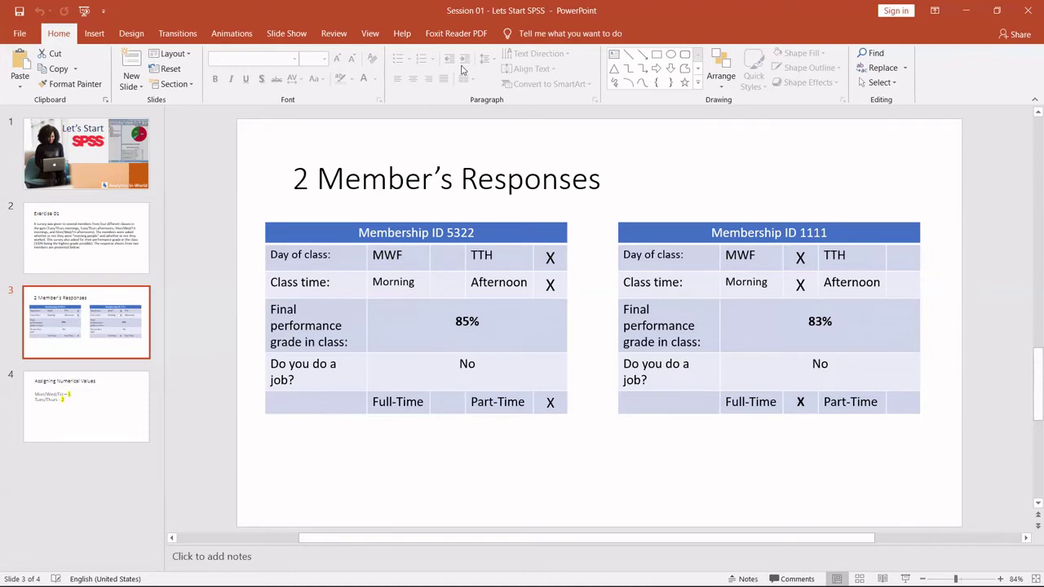
{"action": "double_click", "coordinate": [407, 255]}
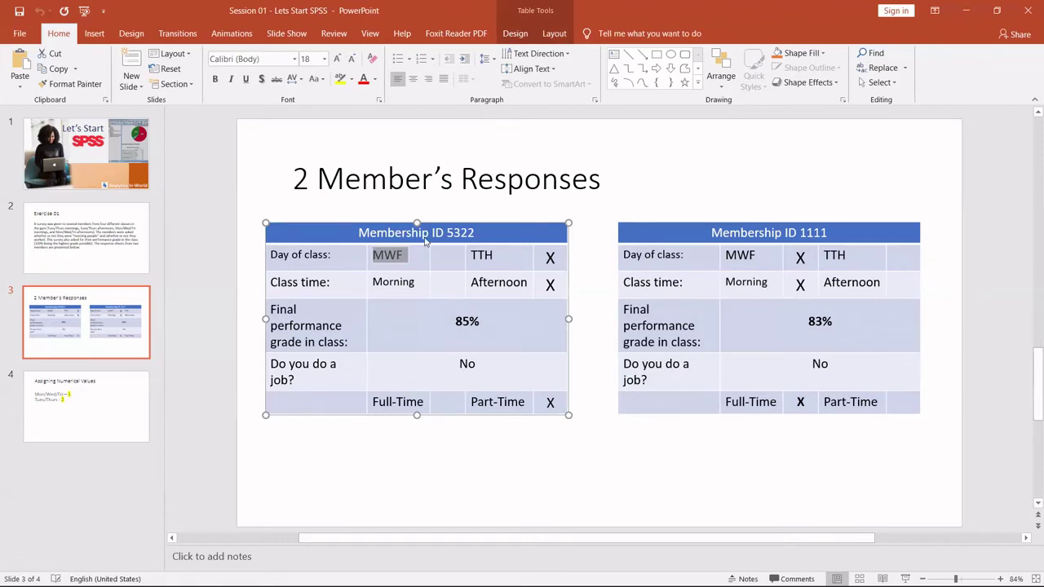
{"action": "key", "text": "alt+Tab"}
{"action": "type", "text": "1"}
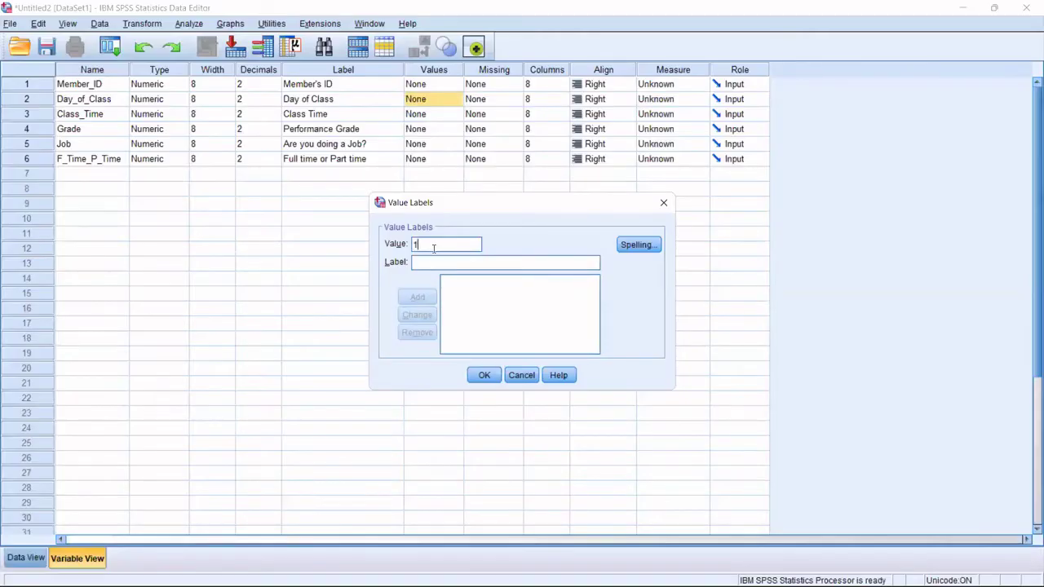
{"action": "key", "text": "Tab"}
{"action": "type", "text": "MWF"}
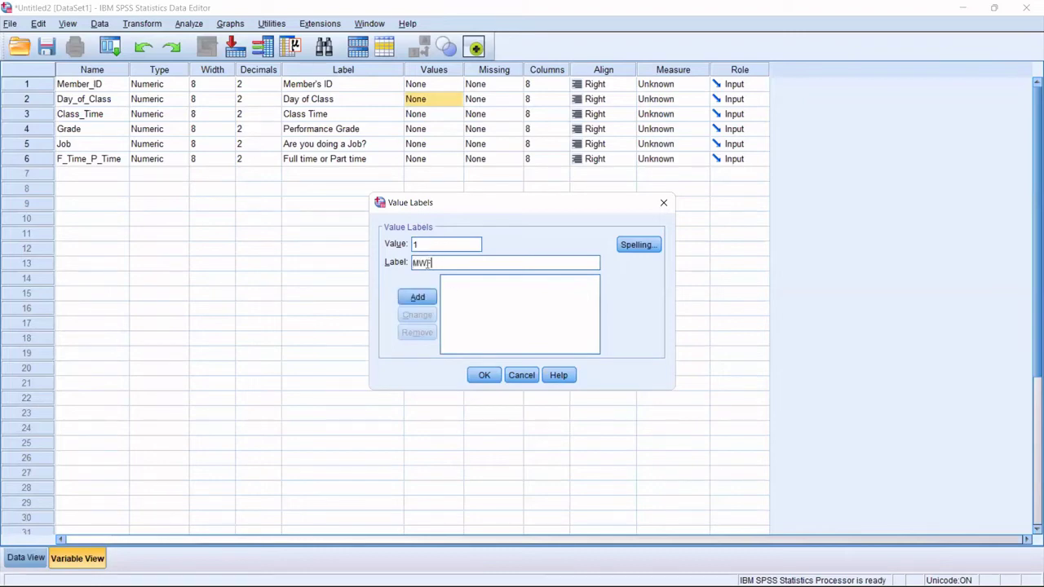
{"action": "left_click", "coordinate": [434, 299]}
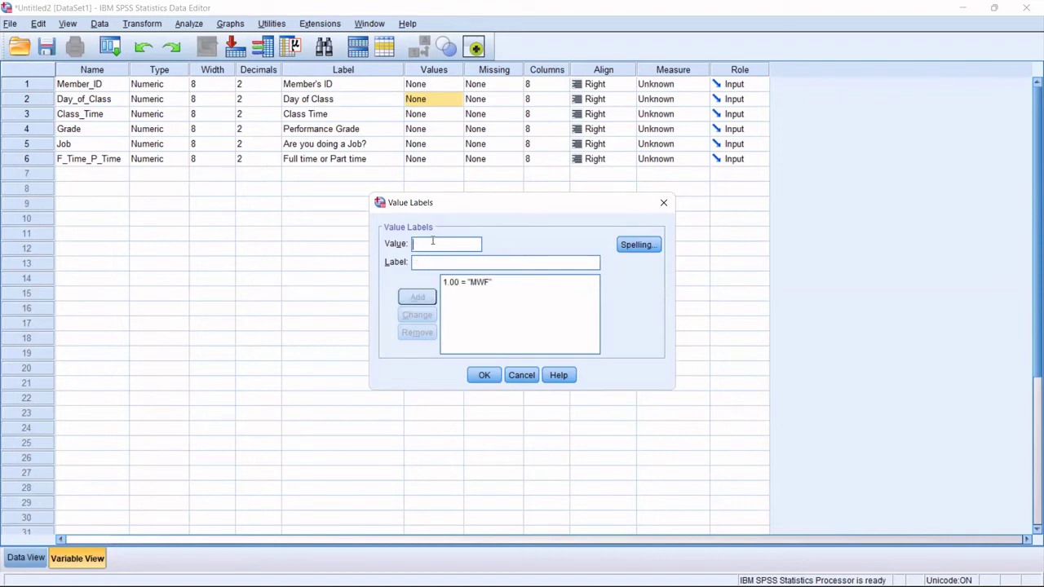
Add the value label 2 = "TTH" to the Day_of_Class variable and apply the value labels.
{"action": "left_click", "coordinate": [433, 243]}
{"action": "type", "text": "2"}
{"action": "left_click", "coordinate": [432, 263]}
{"action": "type", "text": "TTh"}
{"action": "key", "text": "BackSpace"}
{"action": "type", "text": "H"}
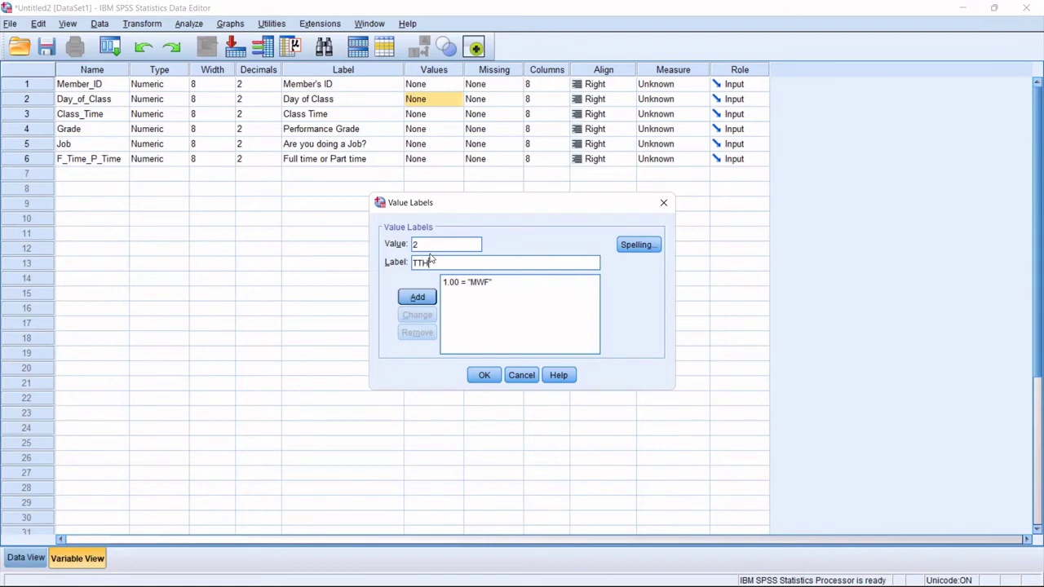
{"action": "left_click", "coordinate": [416, 298]}
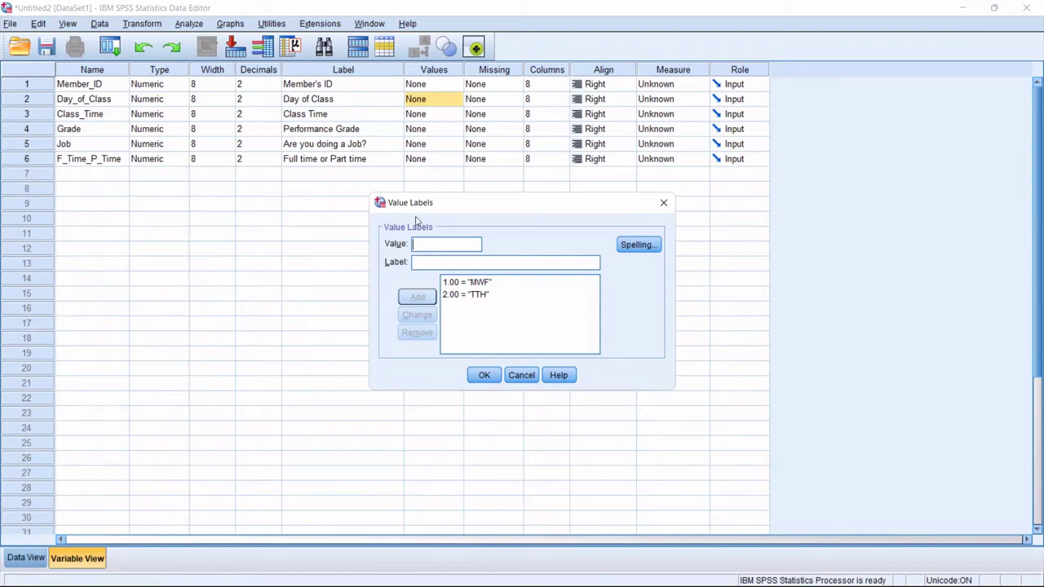
{"action": "left_click", "coordinate": [481, 379]}
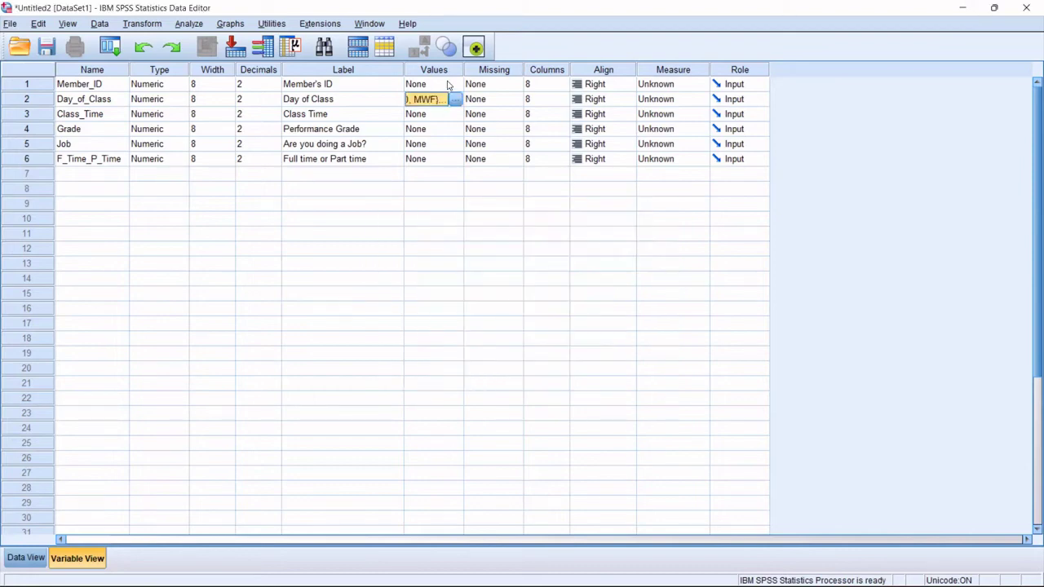
Review the value labels and the variable type settings of the Day_of_Class variable.
{"action": "left_click", "coordinate": [456, 99]}
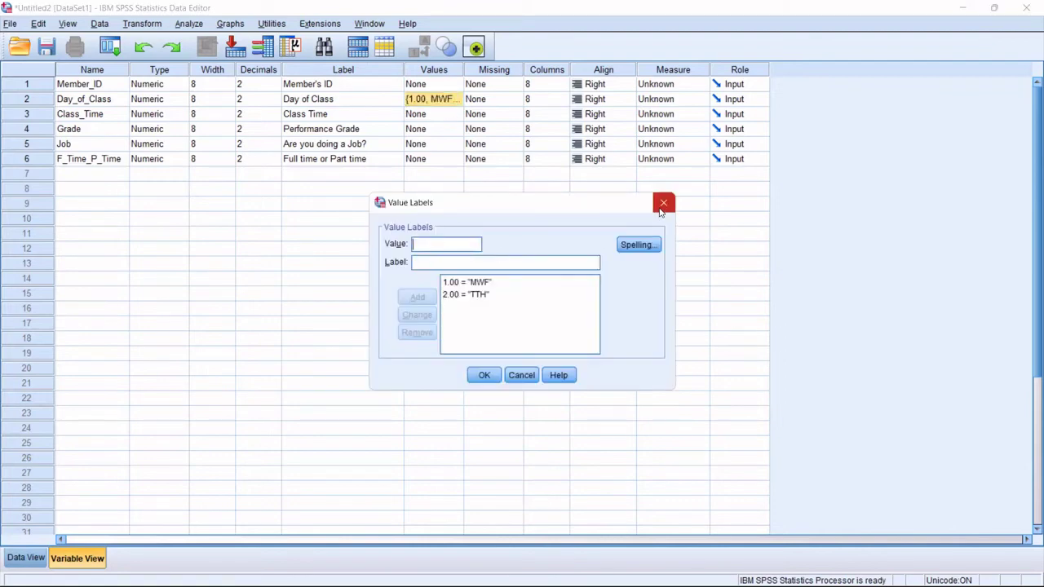
{"action": "left_click", "coordinate": [664, 202]}
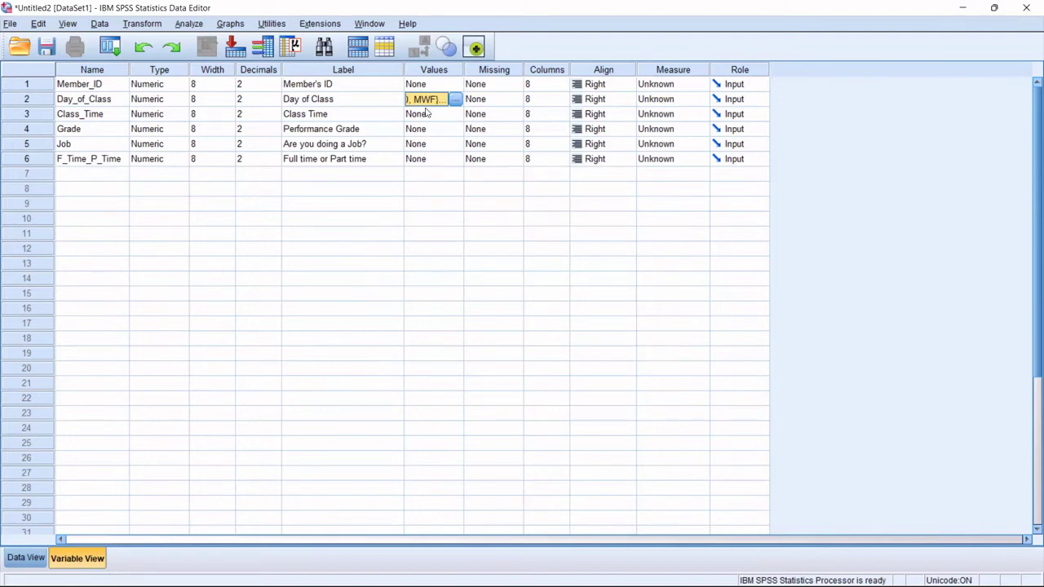
{"action": "left_click", "coordinate": [181, 102]}
{"action": "left_click", "coordinate": [181, 101]}
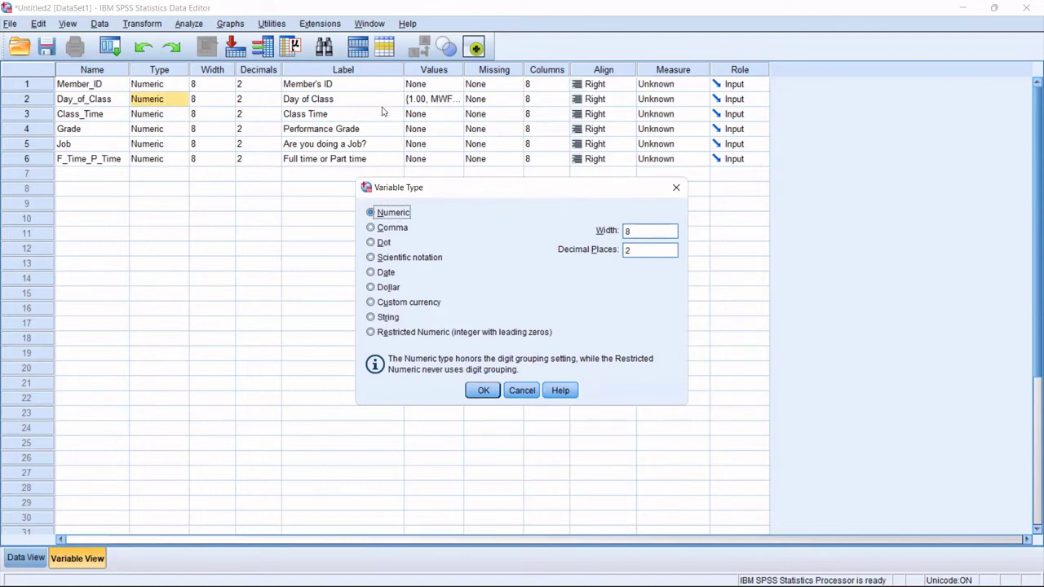
{"action": "left_click", "coordinate": [677, 187]}
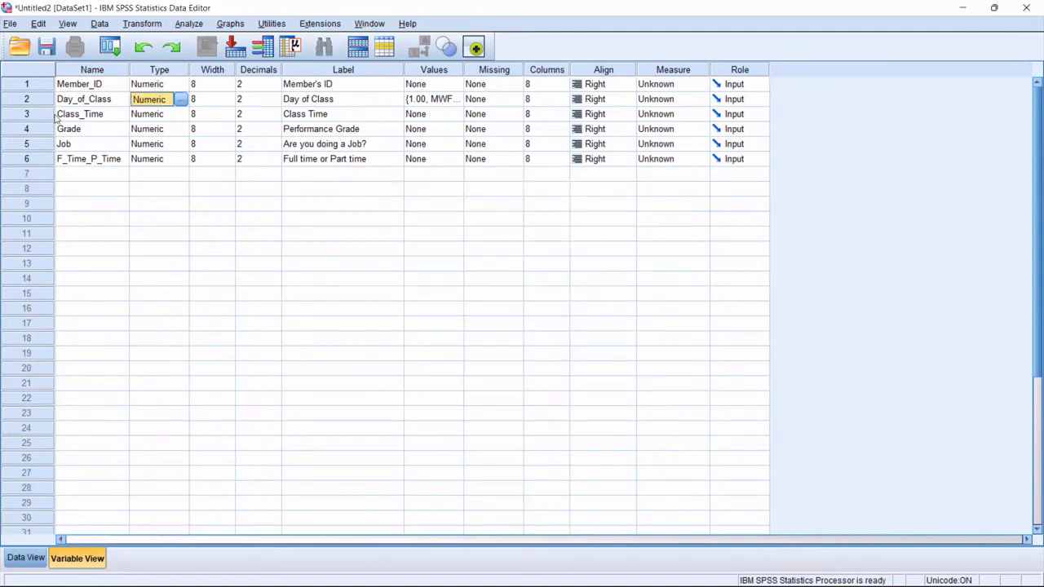
{"action": "left_click", "coordinate": [460, 100]}
{"action": "left_click", "coordinate": [458, 100]}
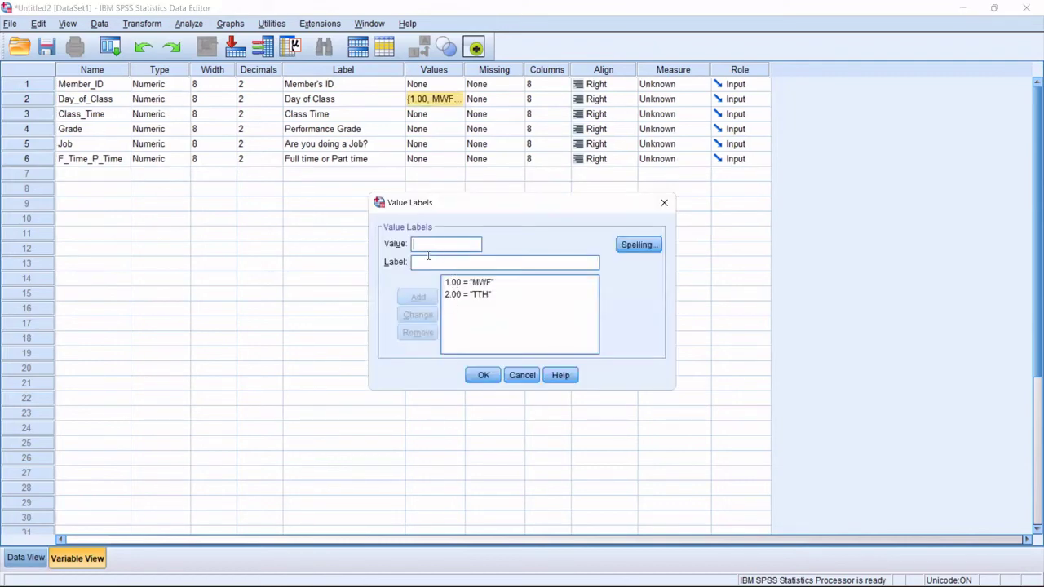
{"action": "left_click", "coordinate": [662, 209]}
{"action": "left_click", "coordinate": [173, 100]}
{"action": "left_click", "coordinate": [181, 101]}
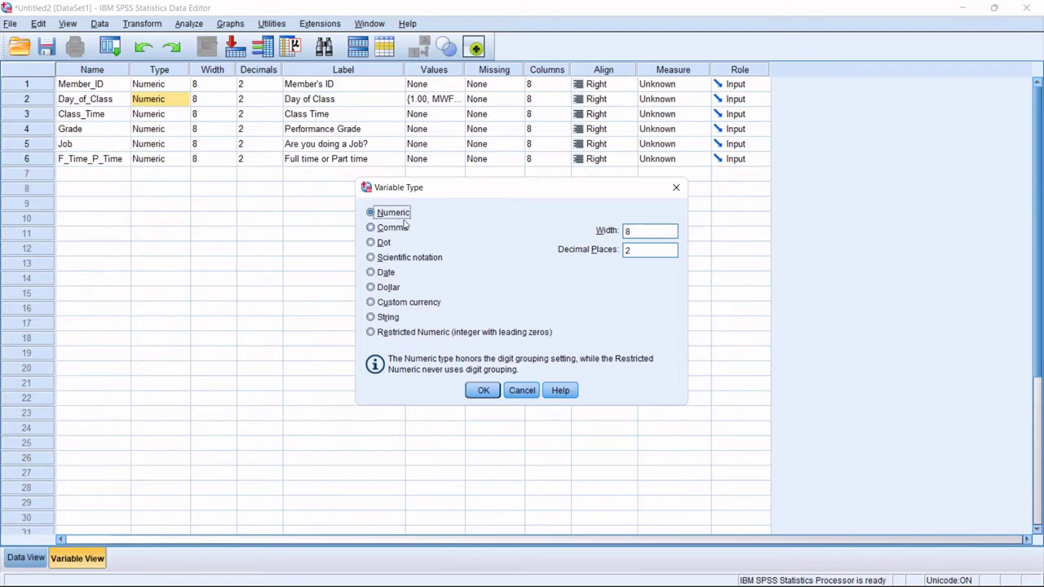
{"action": "left_click", "coordinate": [481, 390]}
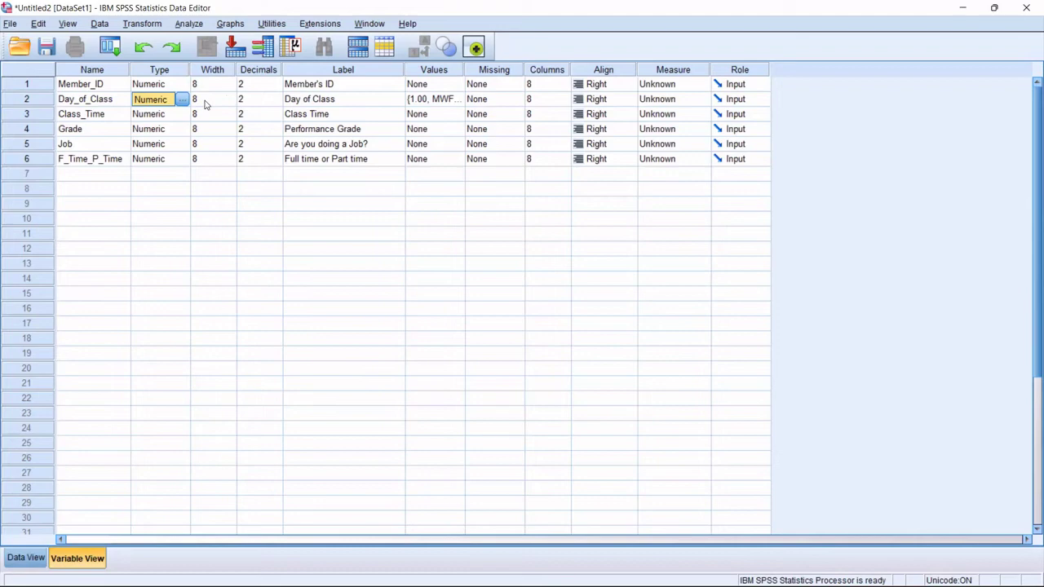
Try raising and lowering the decimals of the Day_of_Class variable and recheck its value labels.
{"action": "left_click", "coordinate": [275, 98]}
{"action": "left_click", "coordinate": [277, 96]}
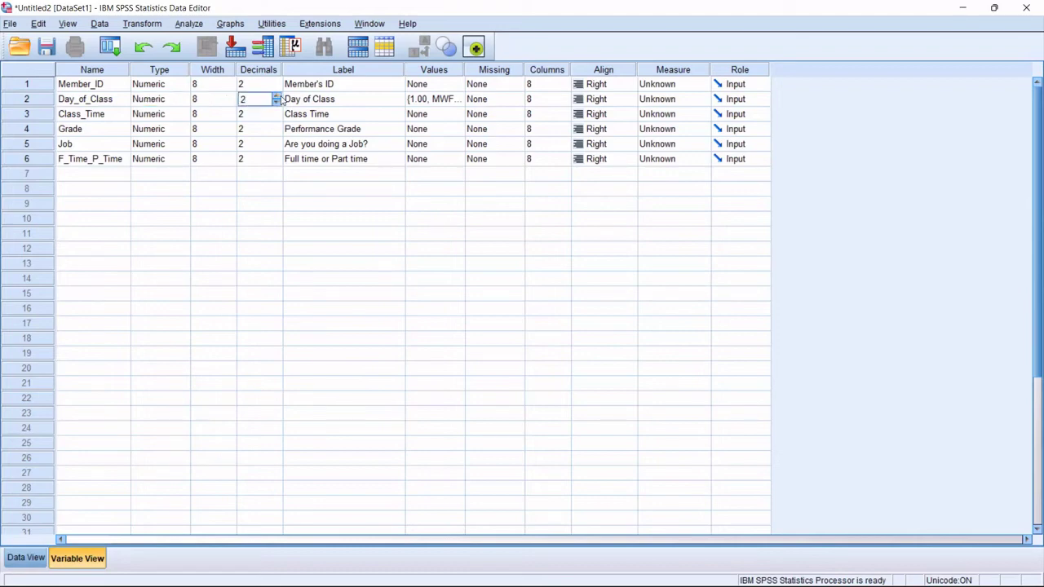
{"action": "left_click", "coordinate": [277, 95]}
{"action": "left_click", "coordinate": [276, 96]}
{"action": "left_click", "coordinate": [276, 103]}
{"action": "left_click", "coordinate": [276, 102]}
{"action": "left_click", "coordinate": [276, 102]}
{"action": "left_click", "coordinate": [276, 103]}
{"action": "left_click", "coordinate": [461, 100]}
{"action": "left_click", "coordinate": [457, 98]}
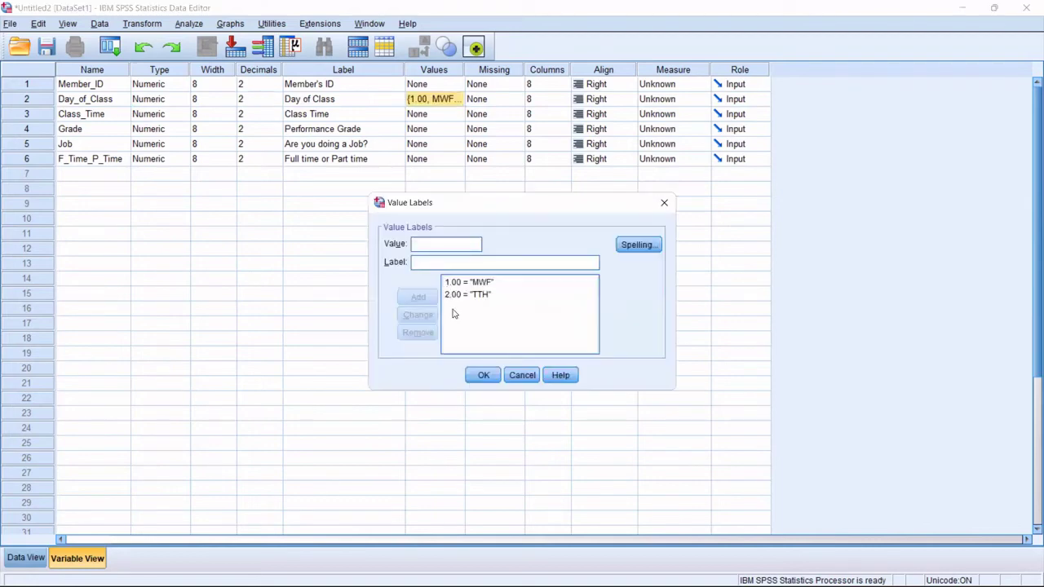
{"action": "left_click", "coordinate": [484, 376]}
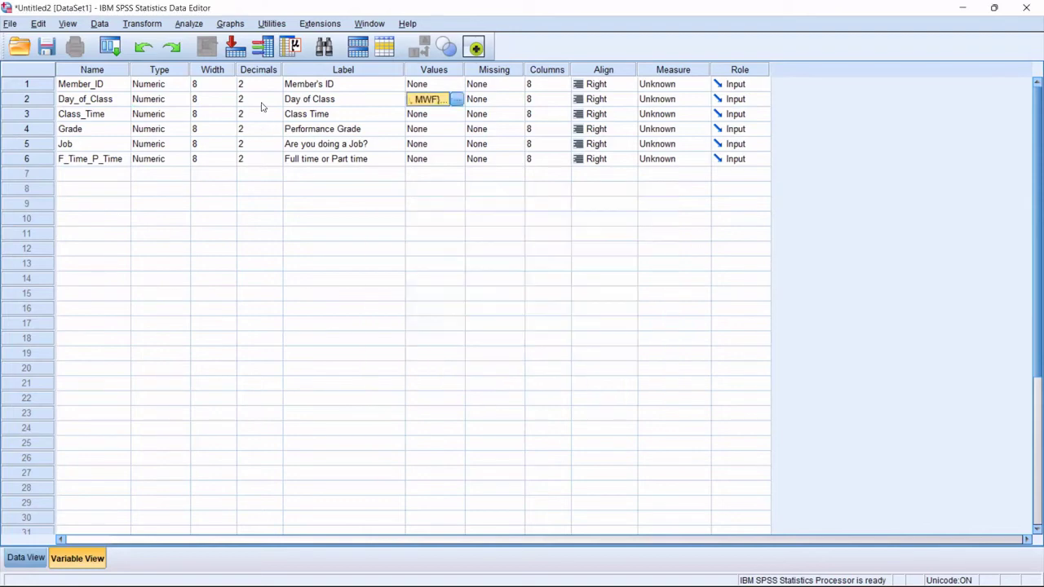
Set the decimals of the Day_of_Class, Member_ID and Class_Time variables to 0.
{"action": "left_click", "coordinate": [278, 102]}
{"action": "left_click", "coordinate": [278, 103]}
{"action": "left_click", "coordinate": [277, 87]}
{"action": "left_click", "coordinate": [277, 87]}
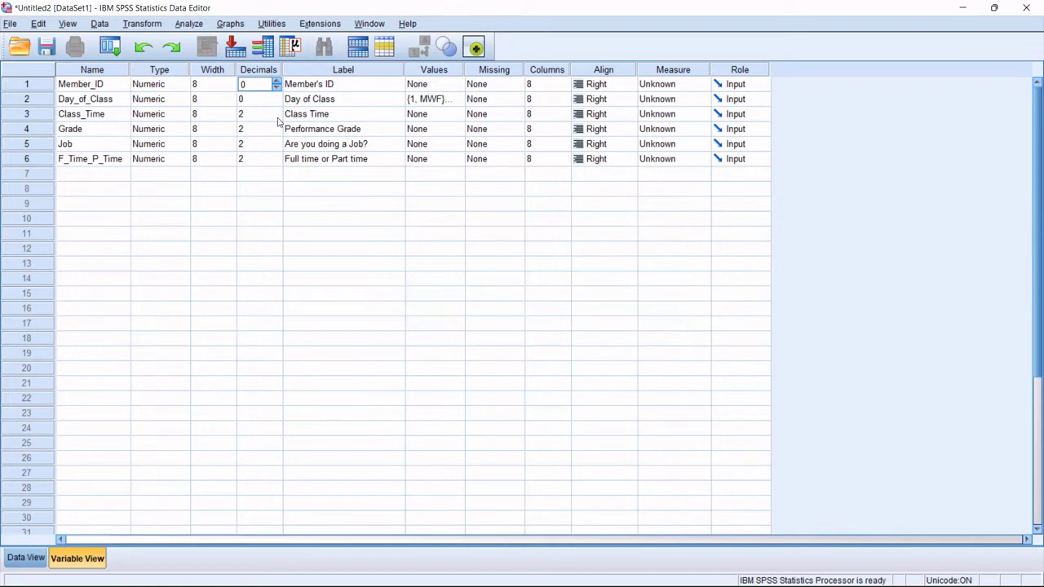
{"action": "left_click", "coordinate": [278, 119]}
{"action": "left_click", "coordinate": [279, 118]}
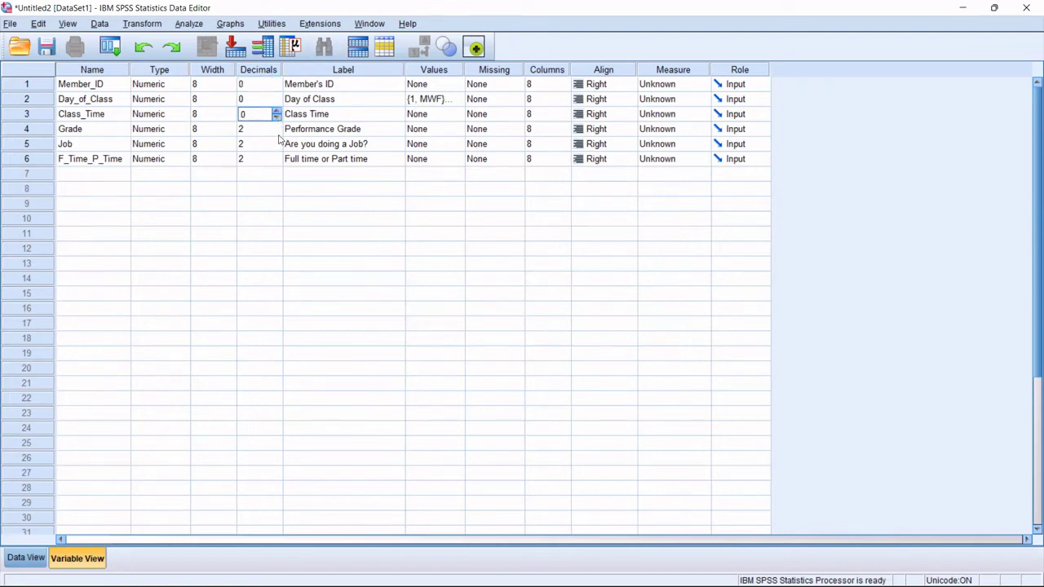
Set the decimals of the Grade, Job and F_Time_P_Time variables to 0.
{"action": "left_click", "coordinate": [279, 133]}
{"action": "left_click", "coordinate": [278, 133]}
{"action": "left_click", "coordinate": [278, 148]}
{"action": "left_click", "coordinate": [278, 148]}
{"action": "left_click", "coordinate": [277, 169]}
{"action": "left_click", "coordinate": [277, 165]}
{"action": "left_click", "coordinate": [277, 163]}
{"action": "left_click", "coordinate": [277, 163]}
{"action": "left_click", "coordinate": [276, 148]}
{"action": "left_click", "coordinate": [277, 147]}
Delete the unwanted extra variable VAR00001 in row 7.
{"action": "left_click", "coordinate": [27, 174]}
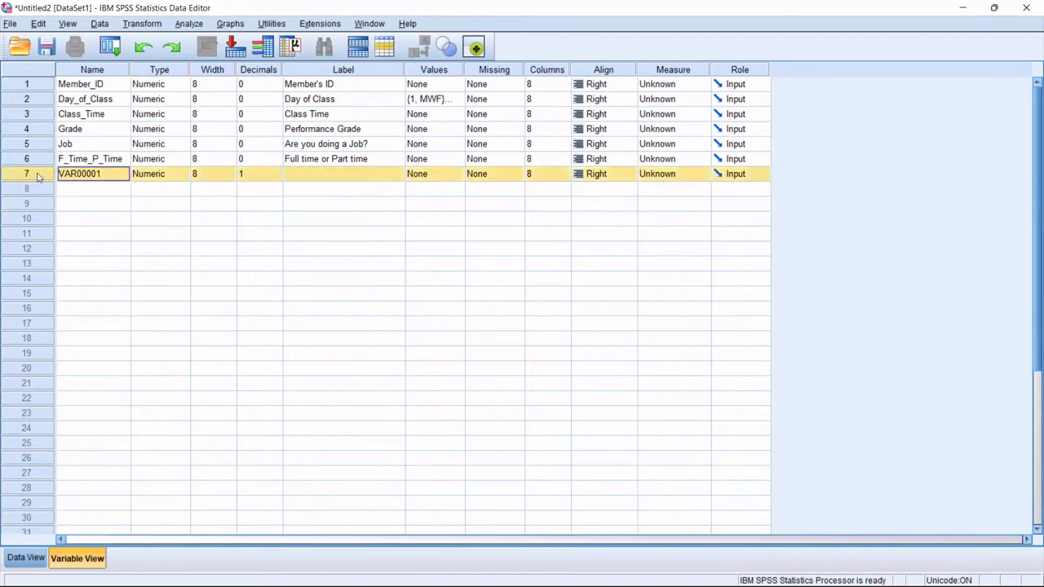
{"action": "right_click", "coordinate": [38, 177]}
{"action": "left_click", "coordinate": [66, 219]}
{"action": "left_click", "coordinate": [252, 99]}
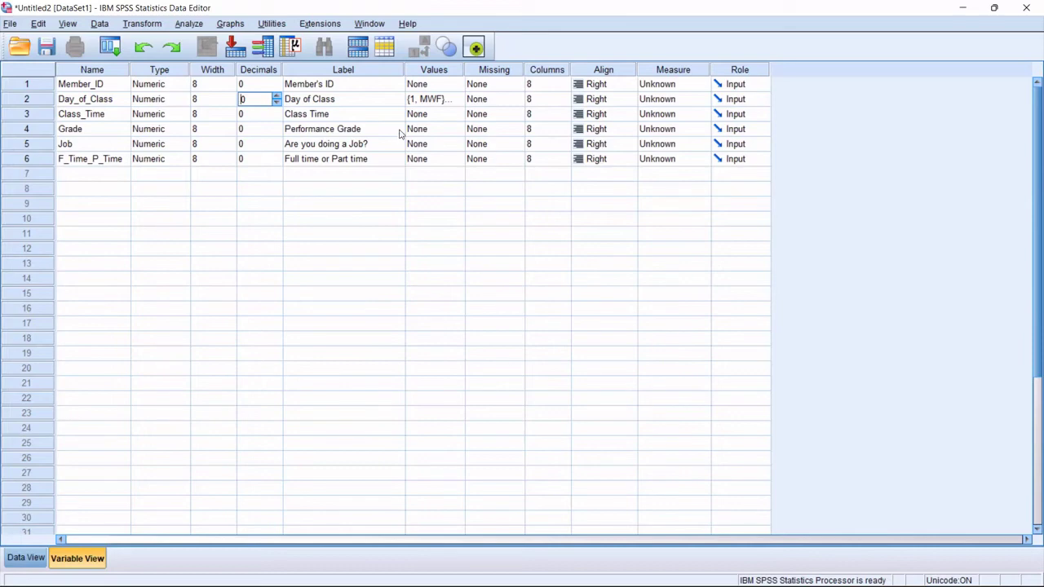
Add the value label 1 = "Morning" to the Class_Time variable.
{"action": "left_click", "coordinate": [458, 121]}
{"action": "left_click", "coordinate": [457, 116]}
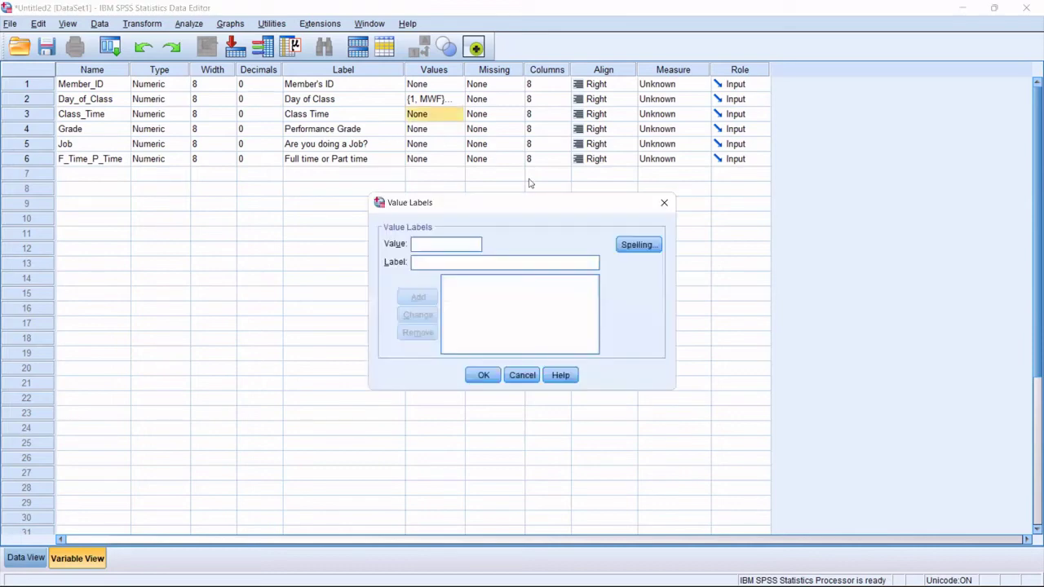
{"action": "left_click", "coordinate": [666, 205]}
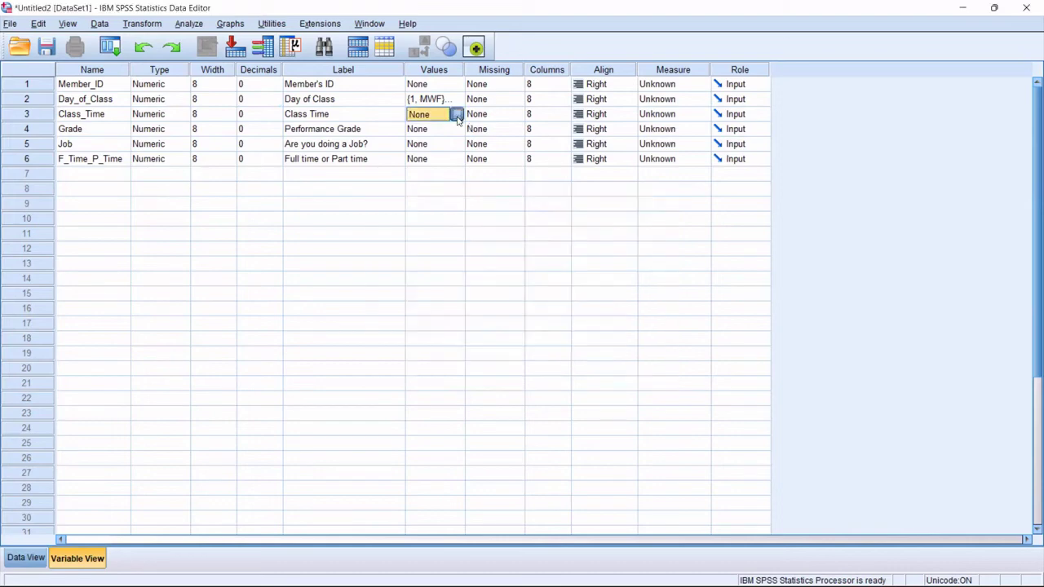
{"action": "left_click", "coordinate": [456, 115]}
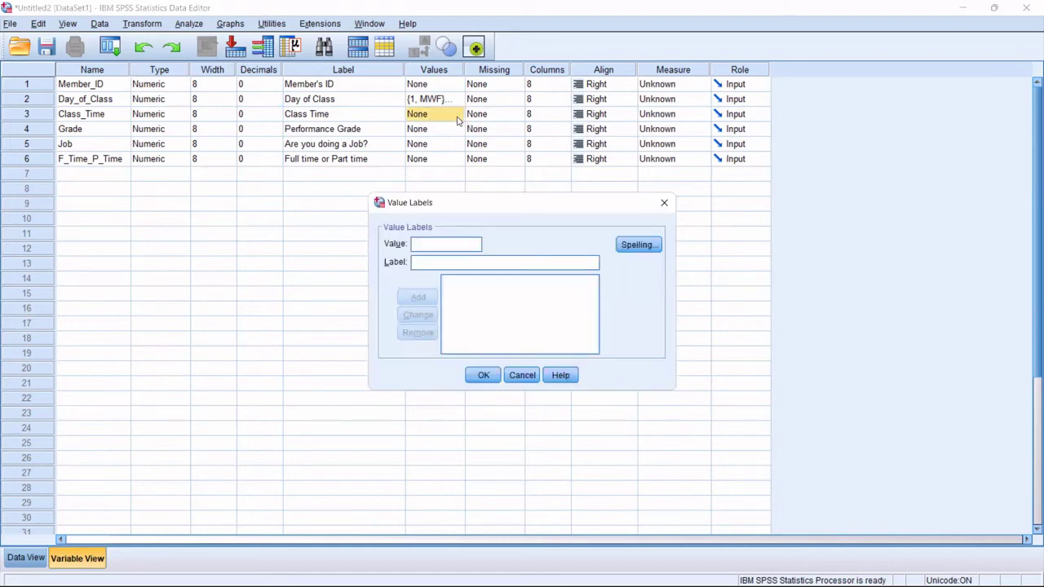
{"action": "type", "text": "1"}
{"action": "type", "text": "Morning"}
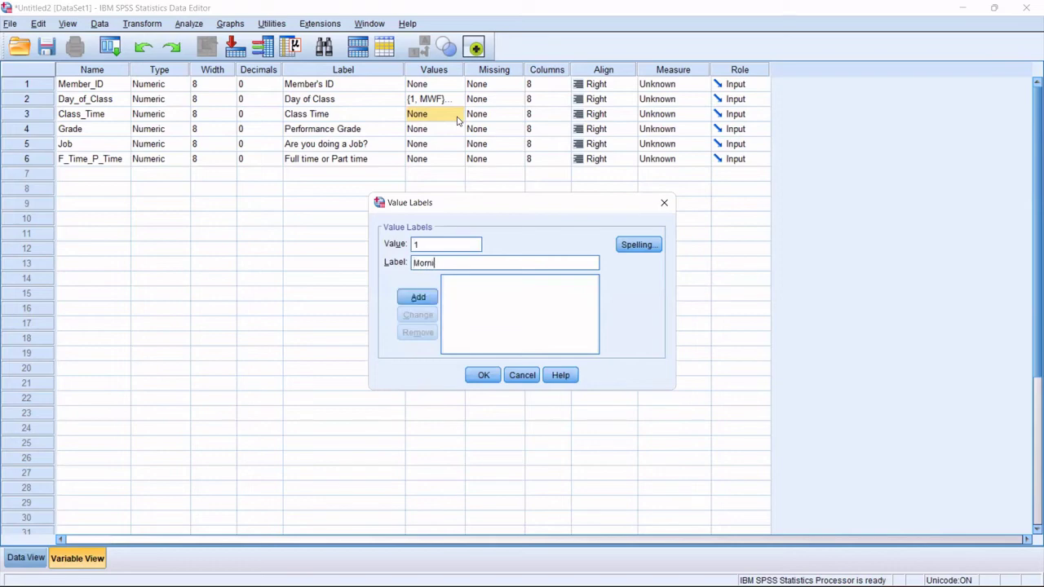
{"action": "left_click", "coordinate": [414, 297]}
Add the value label 2 = "Evening" to the Class_Time variable and apply the value labels.
{"action": "type", "text": "2"}
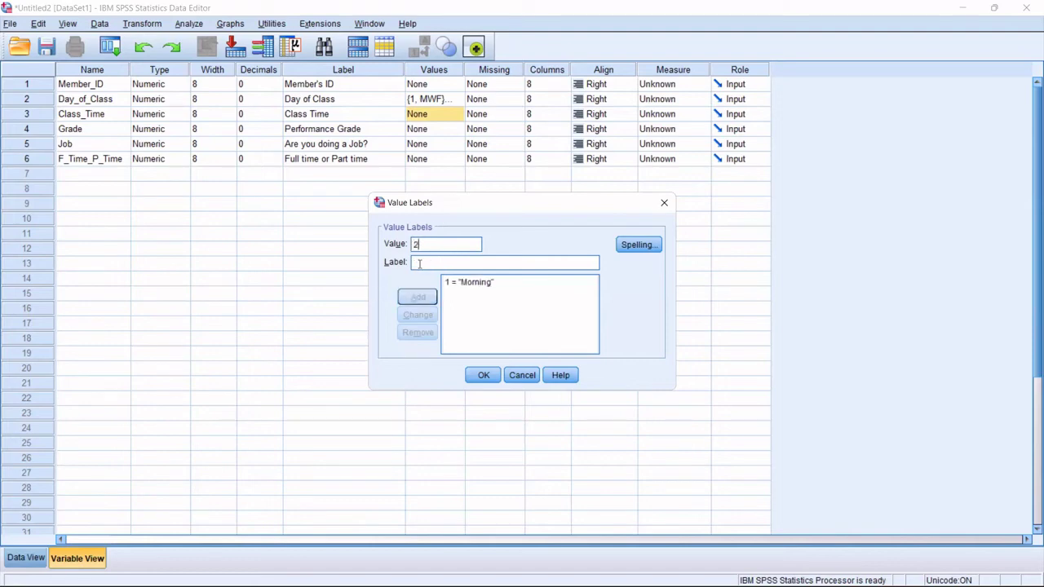
{"action": "type", "text": "Evening"}
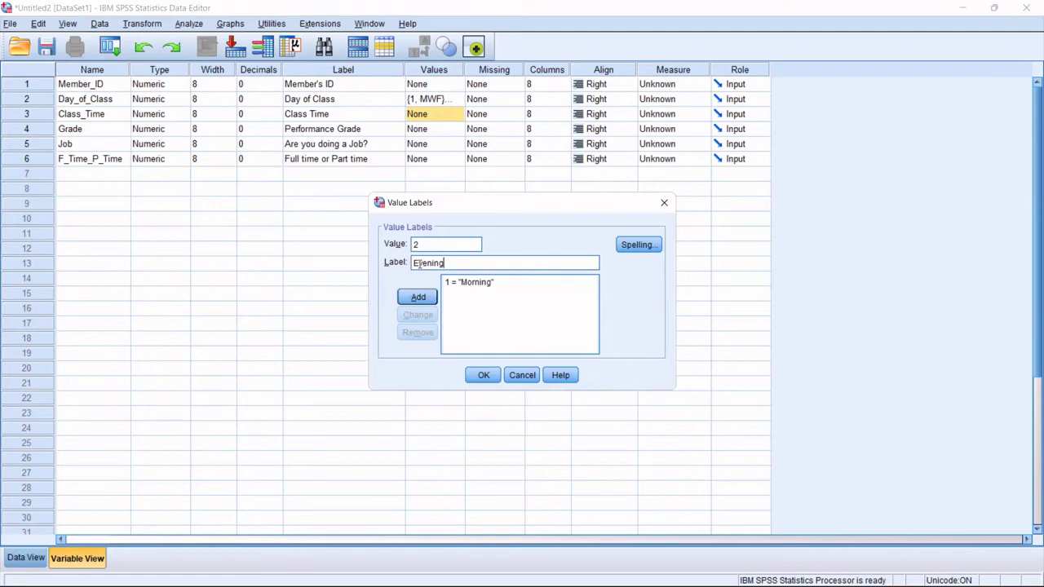
{"action": "key", "text": "Return"}
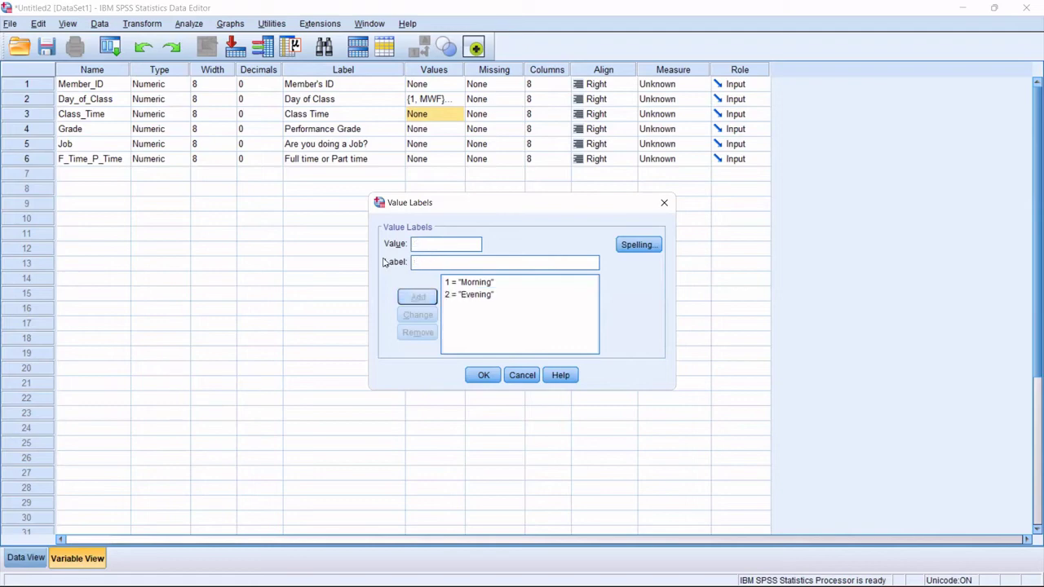
{"action": "left_click", "coordinate": [476, 375]}
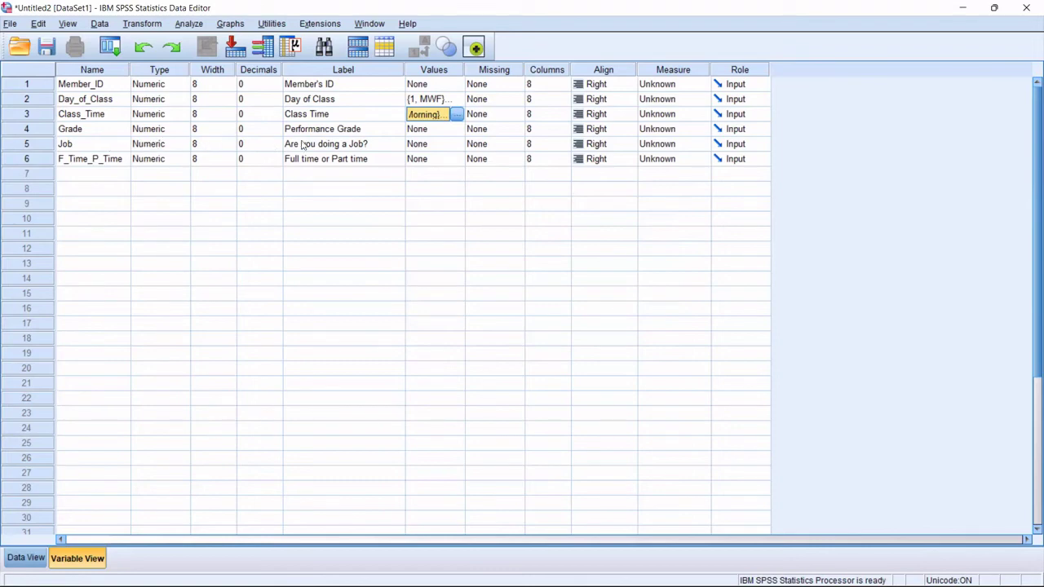
Add the value label 1 = "Yes" to the Job variable.
{"action": "left_click", "coordinate": [455, 147]}
{"action": "left_click", "coordinate": [458, 147]}
{"action": "left_click", "coordinate": [458, 144]}
{"action": "type", "text": "1"}
{"action": "key", "text": "Tab"}
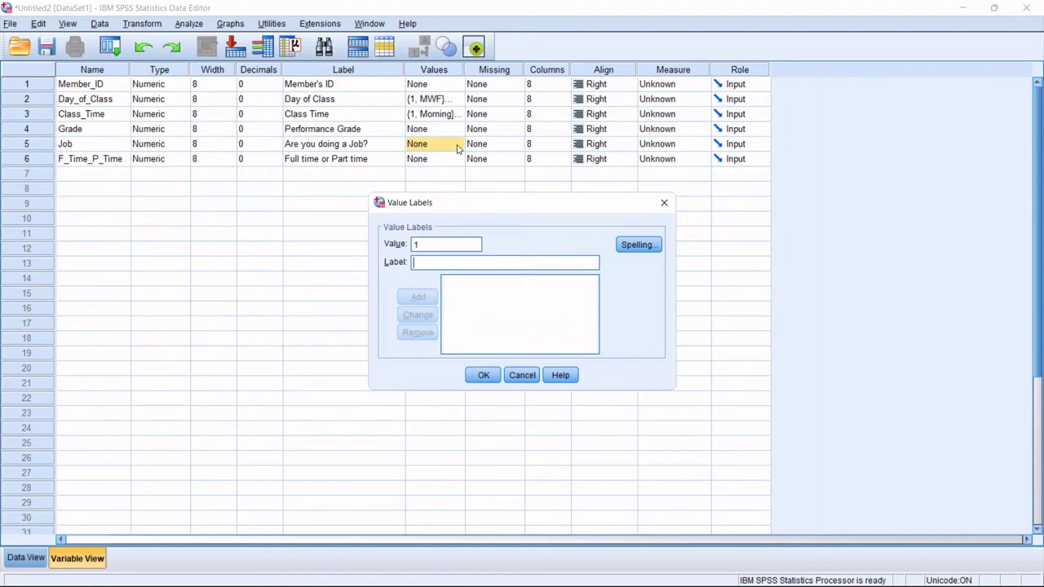
{"action": "type", "text": "Yes"}
{"action": "key", "text": "alt+a"}
Add the value label 2 = "No" to the Job variable and apply the value labels.
{"action": "type", "text": "2"}
{"action": "key", "text": "Tab"}
{"action": "type", "text": "No"}
{"action": "key", "text": "alt+a"}
{"action": "left_click", "coordinate": [475, 382]}
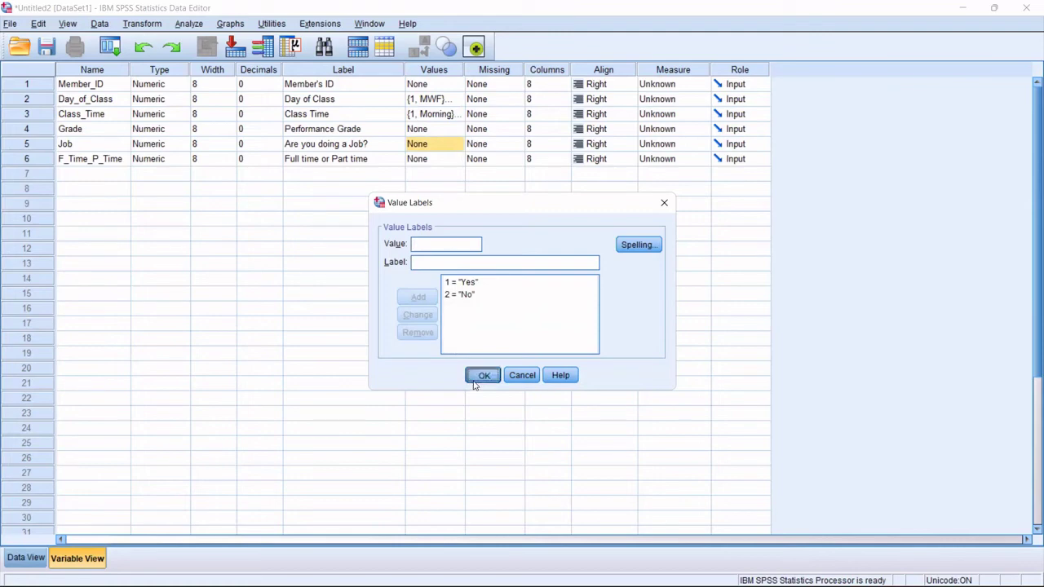
Add the value label 1 = "Part Time" to the F_Time_P_Time variable.
{"action": "left_click", "coordinate": [445, 159]}
{"action": "left_click", "coordinate": [456, 159]}
{"action": "type", "text": "1"}
{"action": "key", "text": "Tab"}
{"action": "type", "text": "Part "}
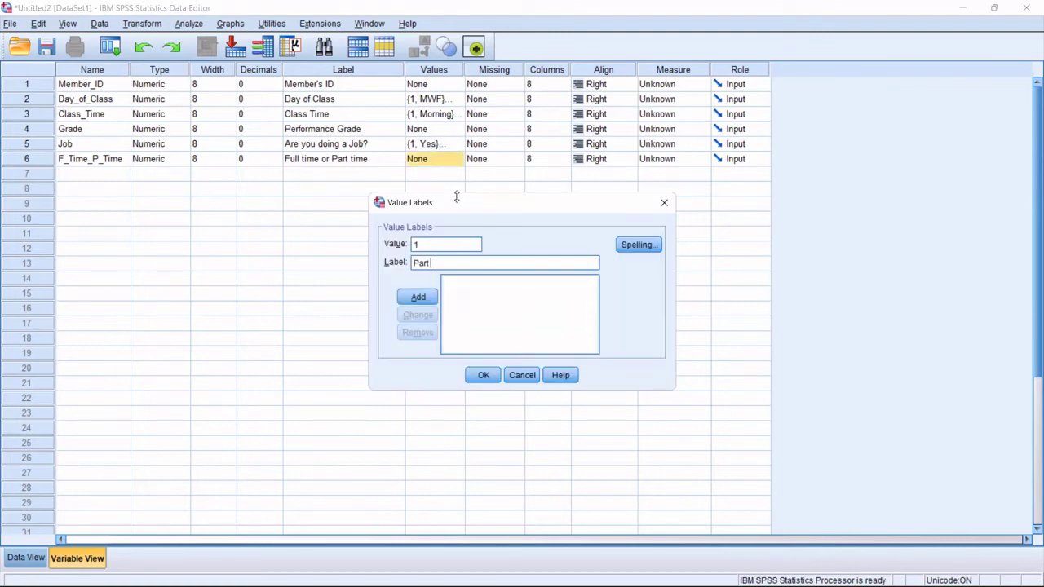
{"action": "type", "text": "Time"}
{"action": "key", "text": "alt+a"}
Add the value label 2 = "Fultime" to the F_Time_P_Time variable and apply the value labels.
{"action": "type", "text": "2"}
{"action": "key", "text": "Tab"}
{"action": "type", "text": "Fulltime"}
{"action": "left_click", "coordinate": [418, 297]}
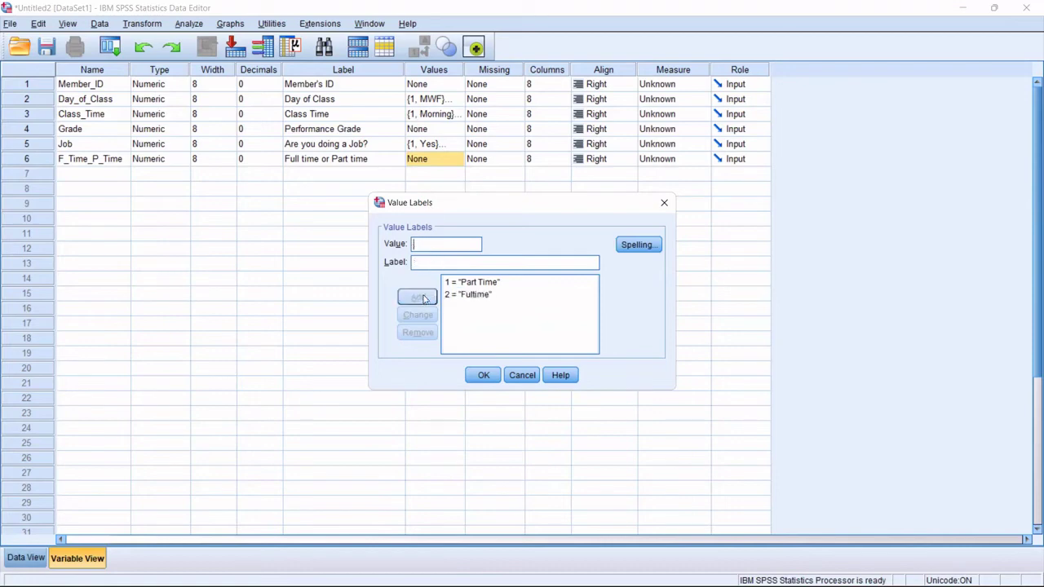
{"action": "left_click", "coordinate": [488, 376]}
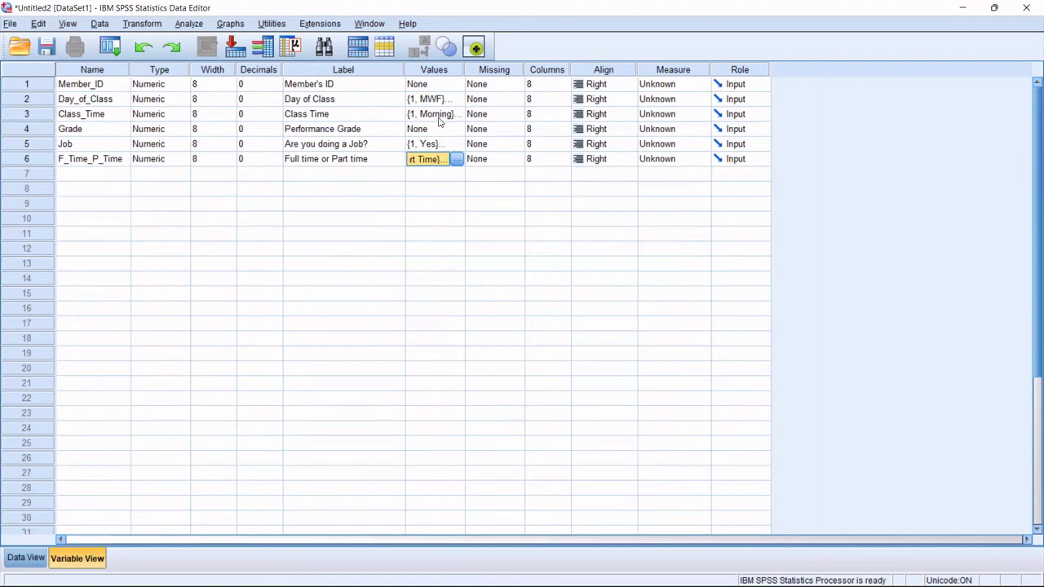
Widen the Member_ID, Day_of_Class, Class_Time, Grade and F_Time_P_Time columns in Data View so each name fits on one line.
{"action": "left_click", "coordinate": [24, 558]}
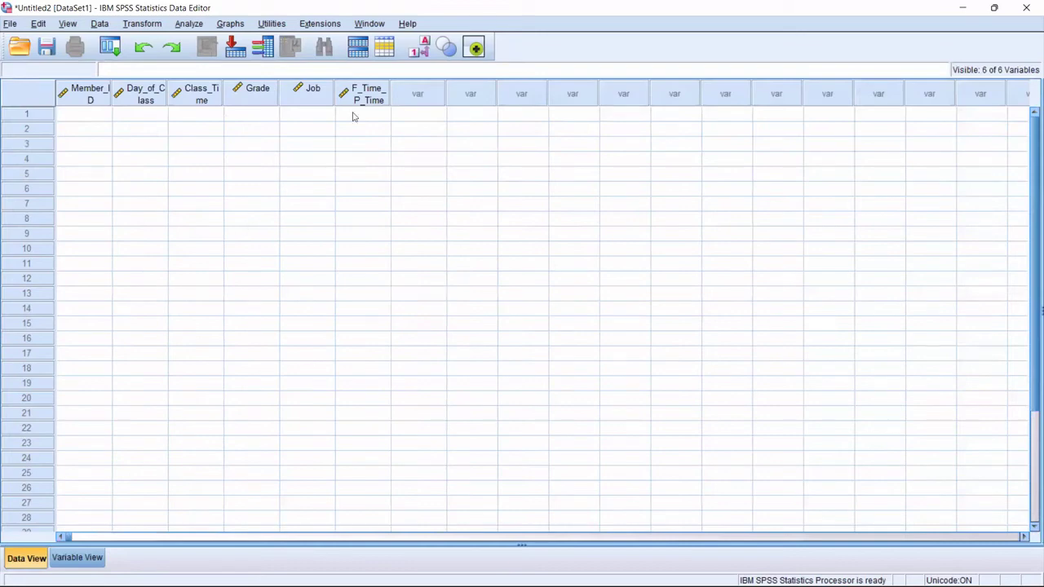
{"action": "left_click_drag", "start_coordinate": [84, 115], "coordinate": [230, 191]}
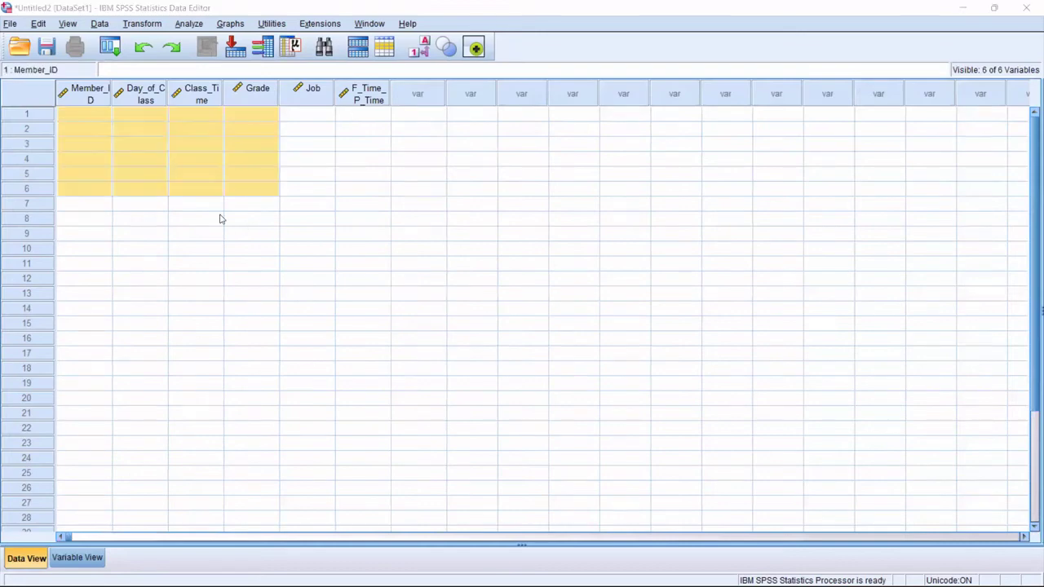
{"action": "left_click", "coordinate": [230, 164]}
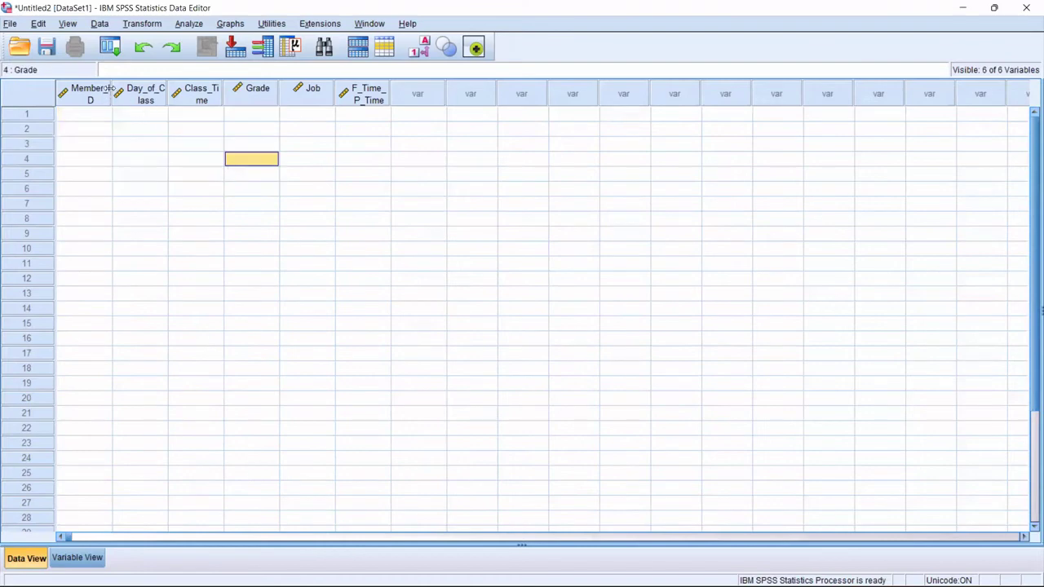
{"action": "left_click_drag", "start_coordinate": [112, 89], "coordinate": [407, 89]}
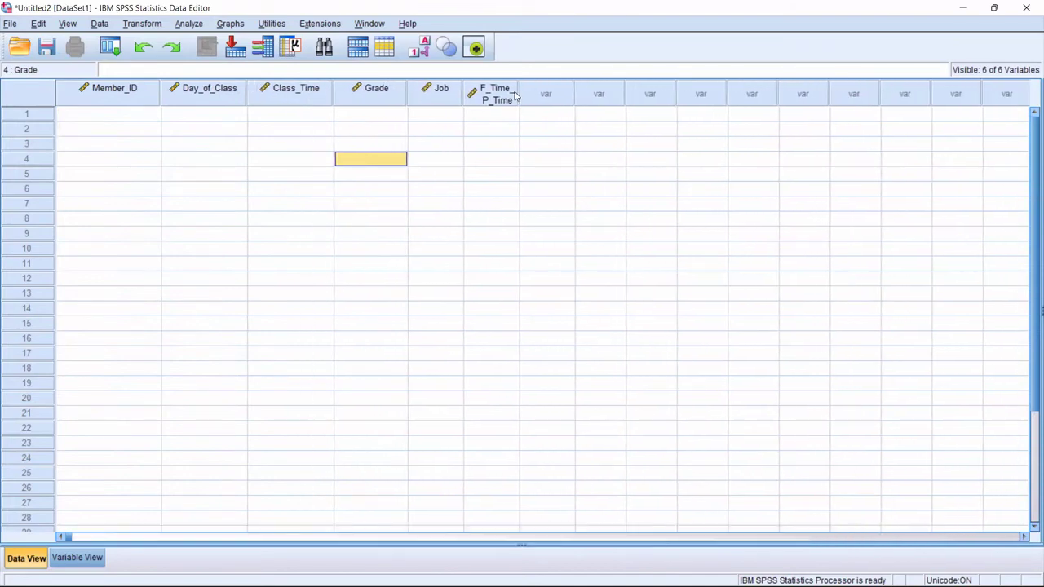
{"action": "left_click_drag", "start_coordinate": [518, 91], "coordinate": [555, 88]}
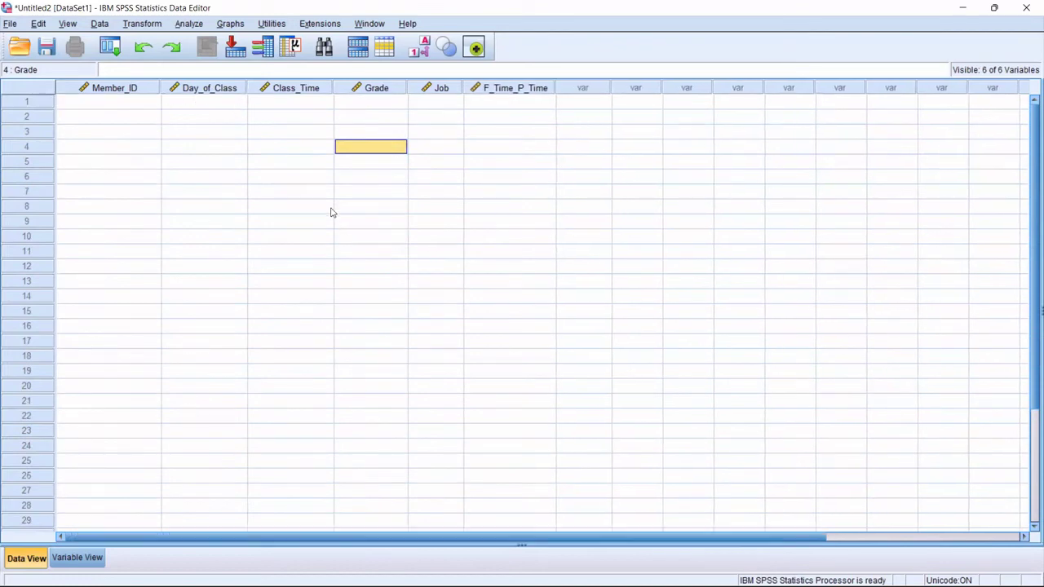
{"action": "left_click", "coordinate": [143, 91]}
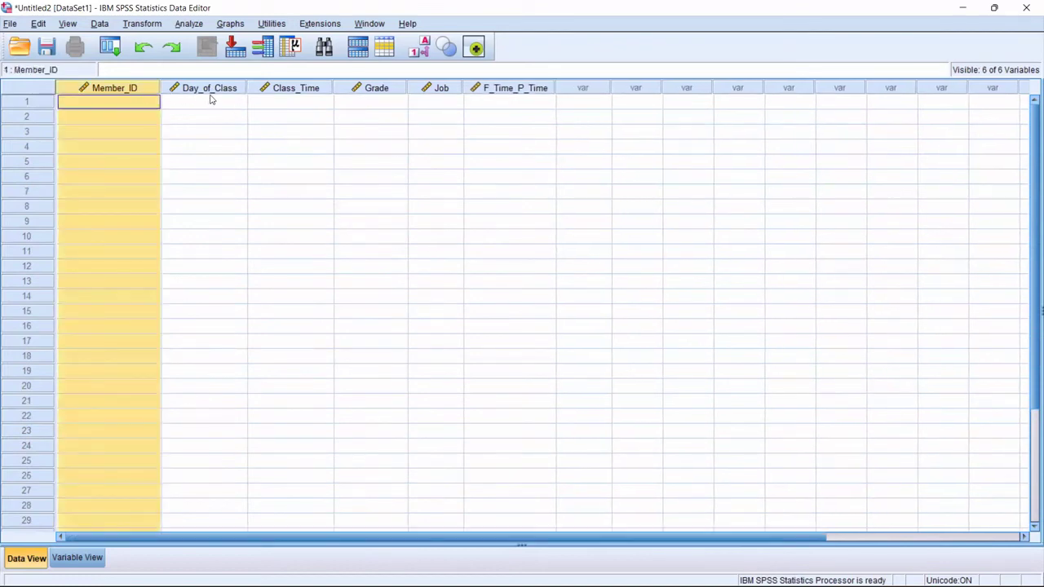
{"action": "left_click", "coordinate": [211, 100]}
{"action": "left_click", "coordinate": [297, 90]}
{"action": "left_click", "coordinate": [105, 102]}
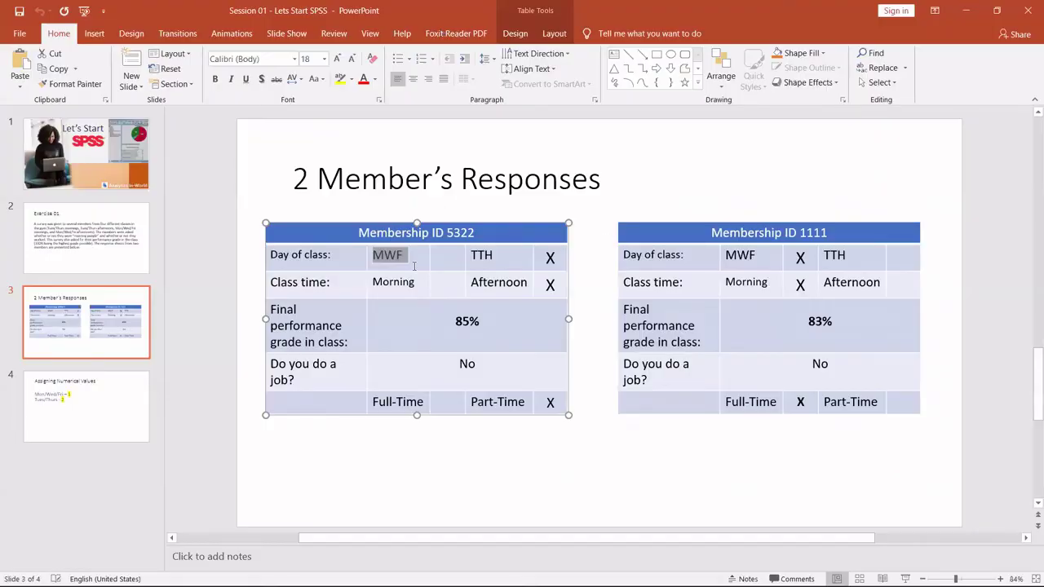
Copy the first member's ID from the PowerPoint responses slide into Member_ID row 1 in SPSS and enter the second member's ID in row 2.
{"action": "left_click", "coordinate": [449, 233]}
{"action": "double_click", "coordinate": [476, 233]}
{"action": "key", "text": "ctrl+c"}
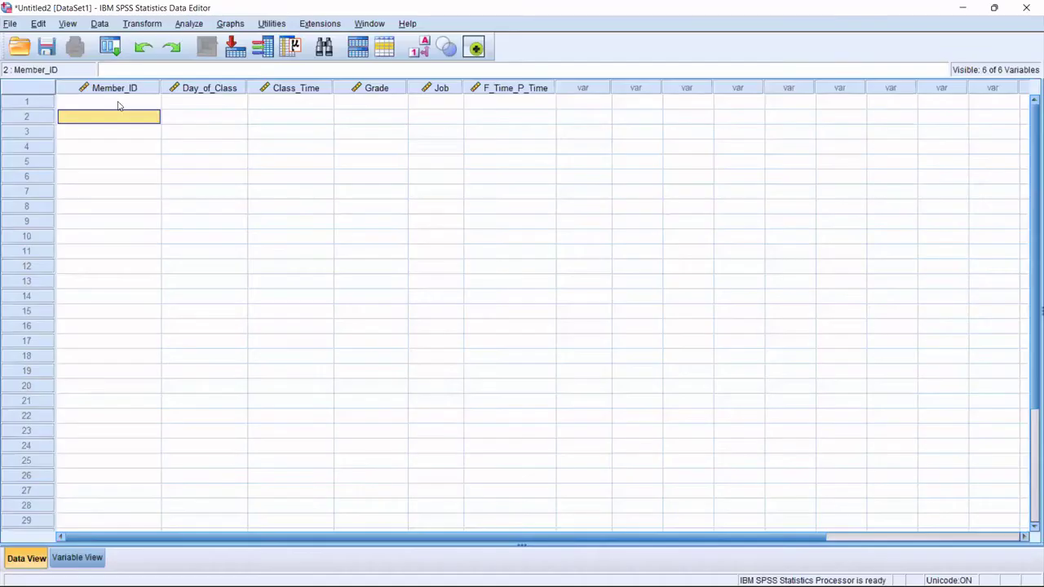
{"action": "double_click", "coordinate": [119, 103]}
{"action": "key", "text": "ctrl+v"}
{"action": "left_click", "coordinate": [118, 119]}
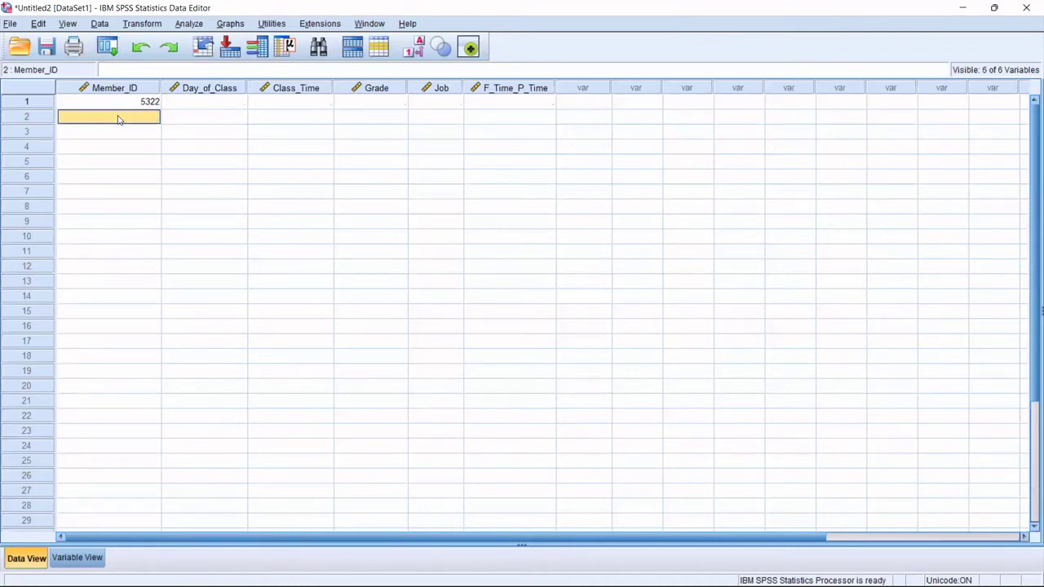
{"action": "type", "text": "1111"}
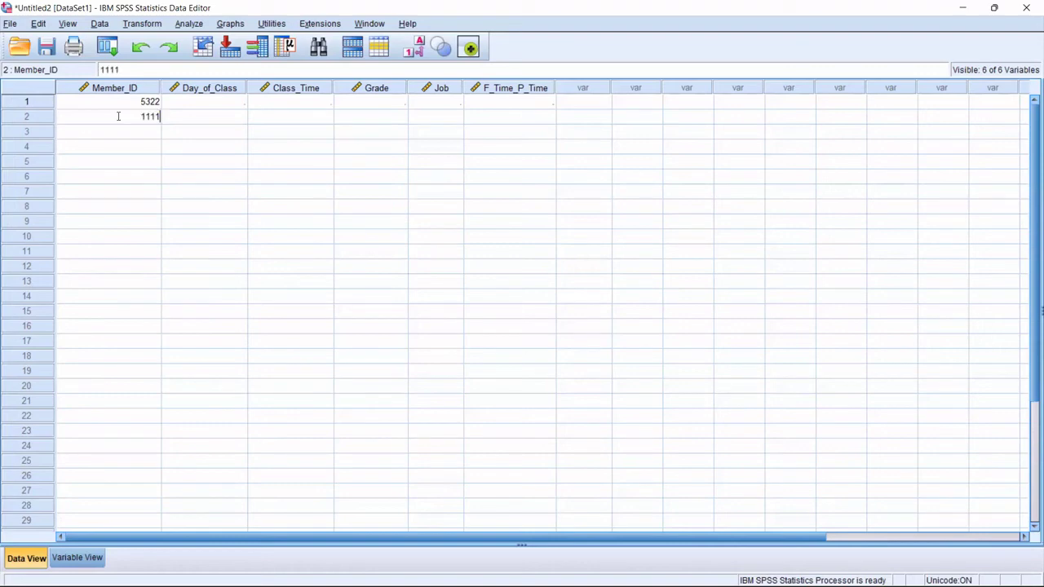
{"action": "key", "text": "Return"}
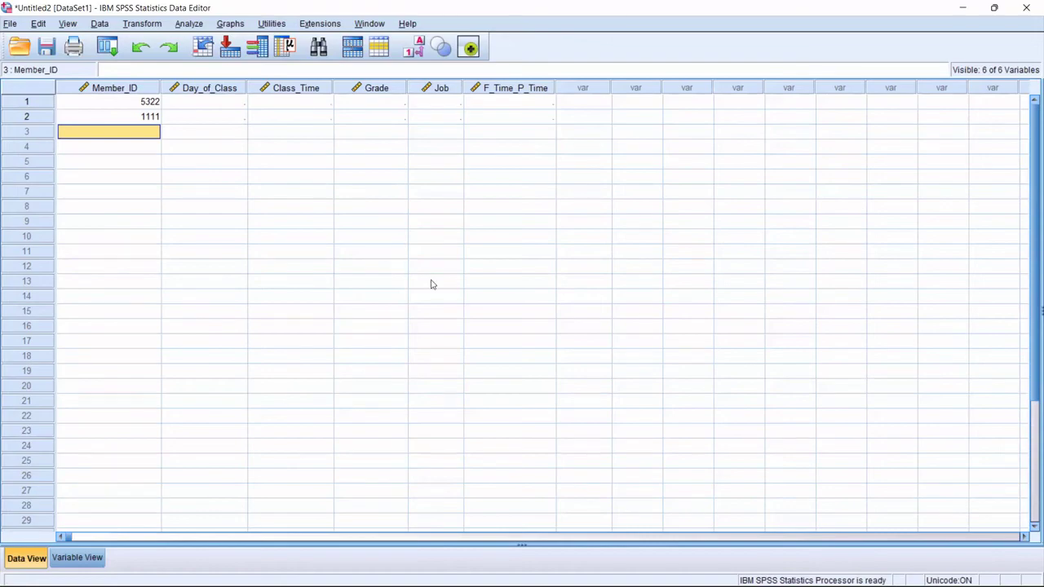
Compare both members' day-of-class responses on the PowerPoint slide with the Day_of_Class value labels in SPSS Variable View.
{"action": "key", "text": "alt+Tab"}
{"action": "left_click", "coordinate": [440, 236]}
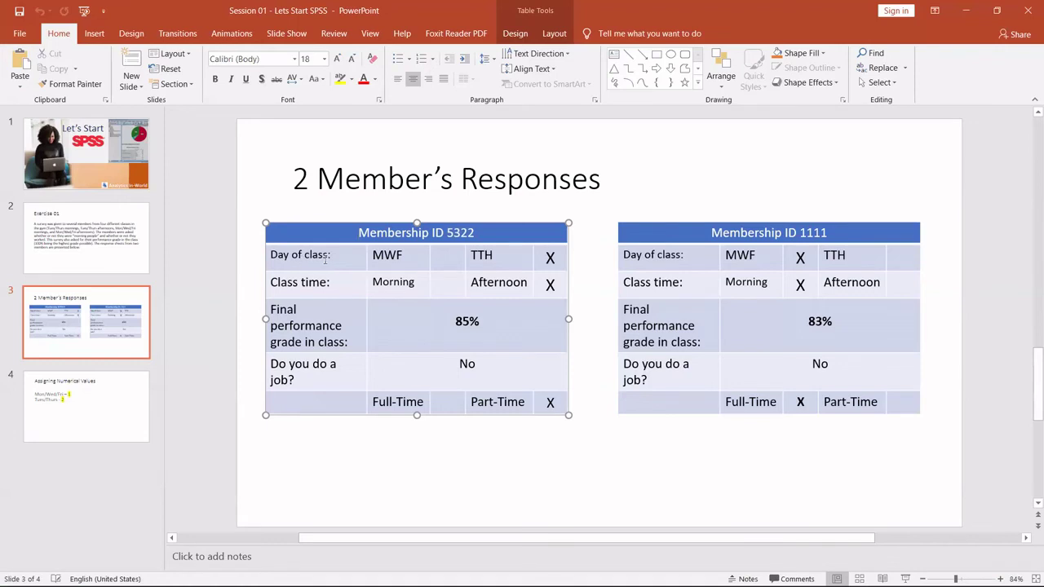
{"action": "left_click", "coordinate": [502, 259]}
{"action": "left_click", "coordinate": [797, 258]}
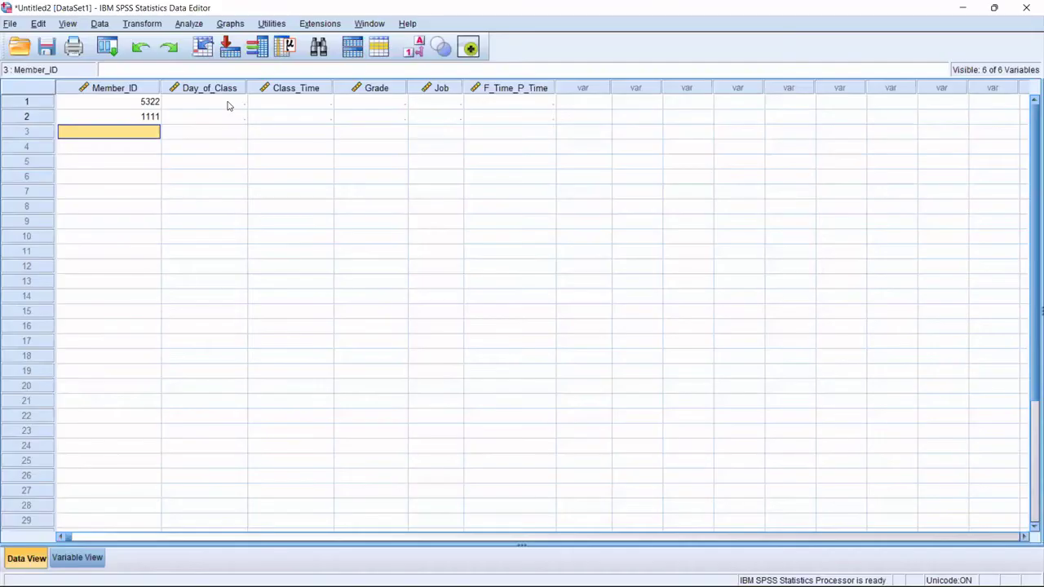
{"action": "left_click", "coordinate": [228, 103]}
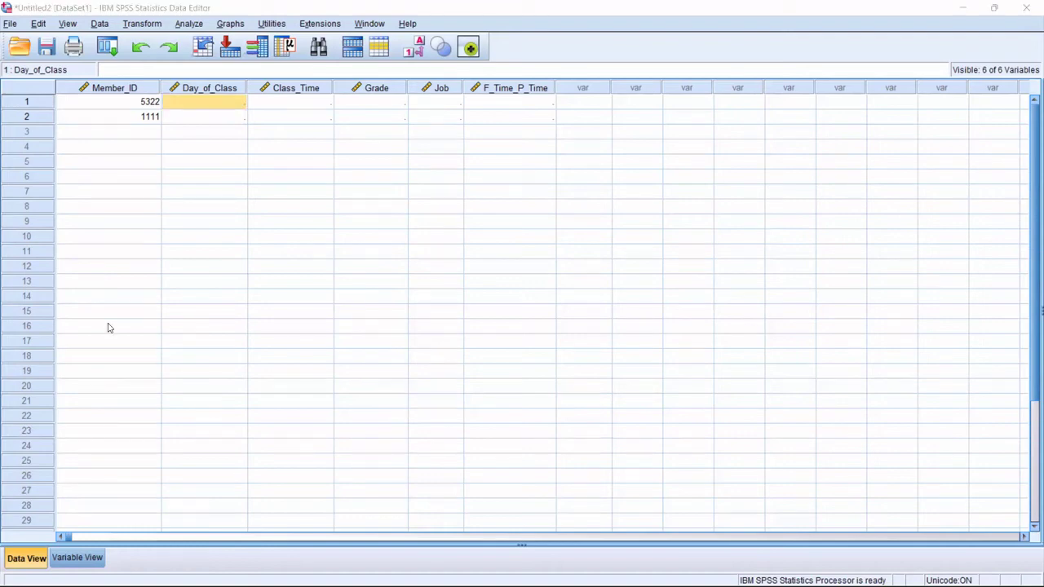
{"action": "key", "text": "alt+Tab"}
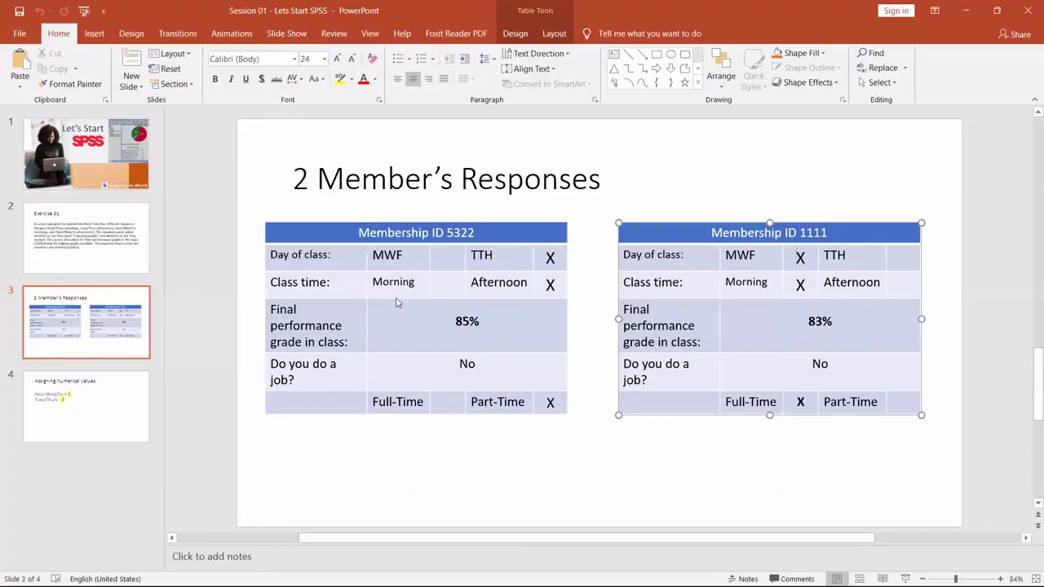
{"action": "key", "text": "alt+Tab"}
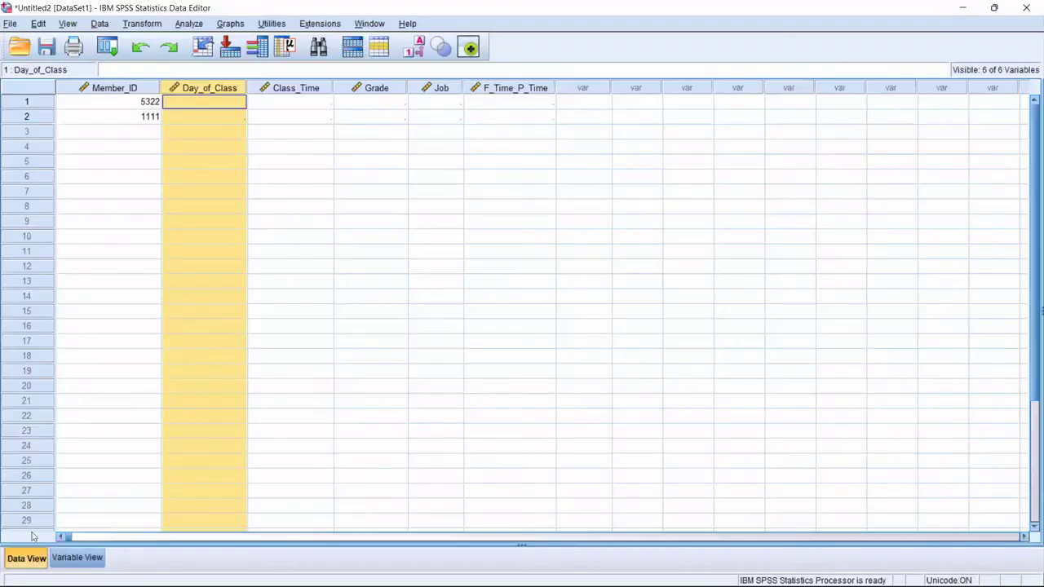
{"action": "left_click", "coordinate": [77, 558]}
{"action": "left_click", "coordinate": [457, 101]}
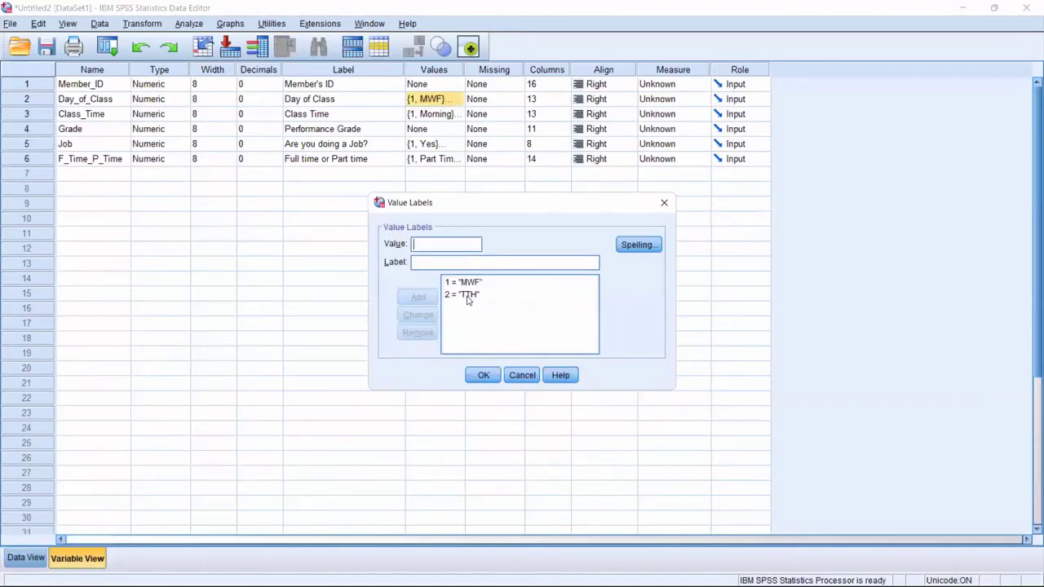
{"action": "left_click", "coordinate": [663, 204]}
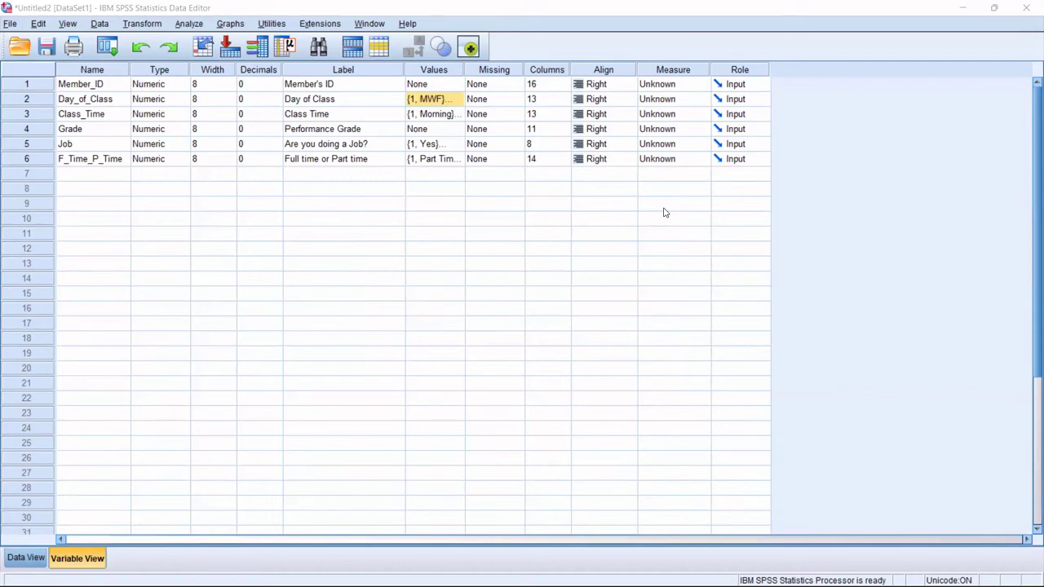
{"action": "key", "text": "alt+Tab"}
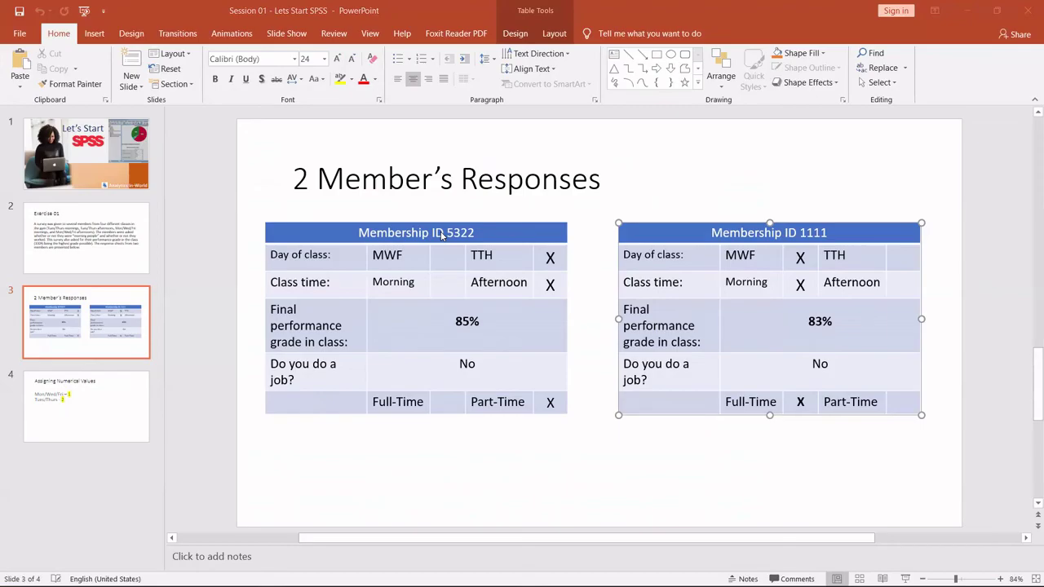
Enter the Day_of_Class codes in Data View: 2 for the first member and 1 for the second.
{"action": "left_click", "coordinate": [27, 558]}
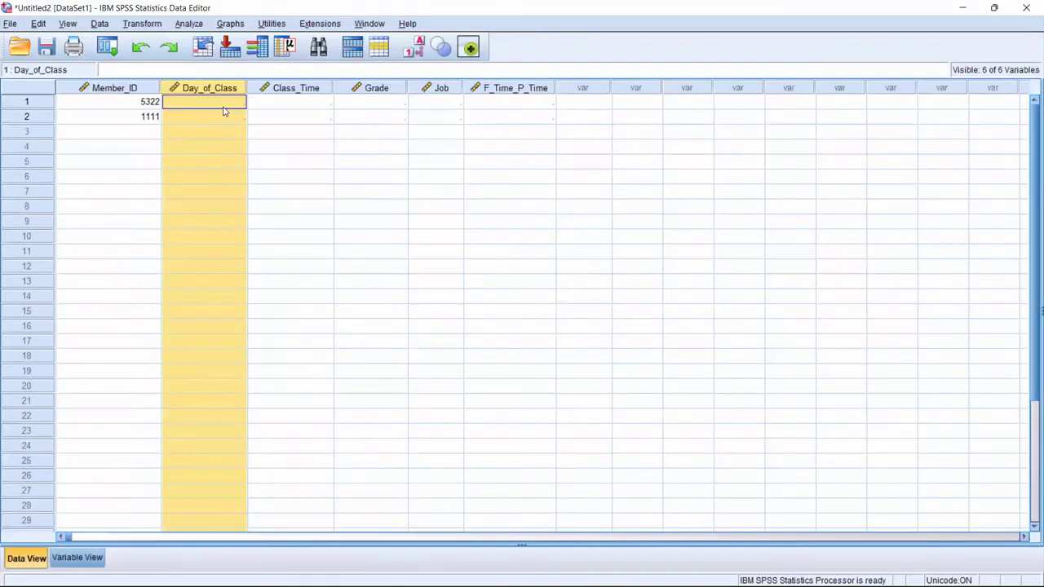
{"action": "left_click", "coordinate": [223, 107]}
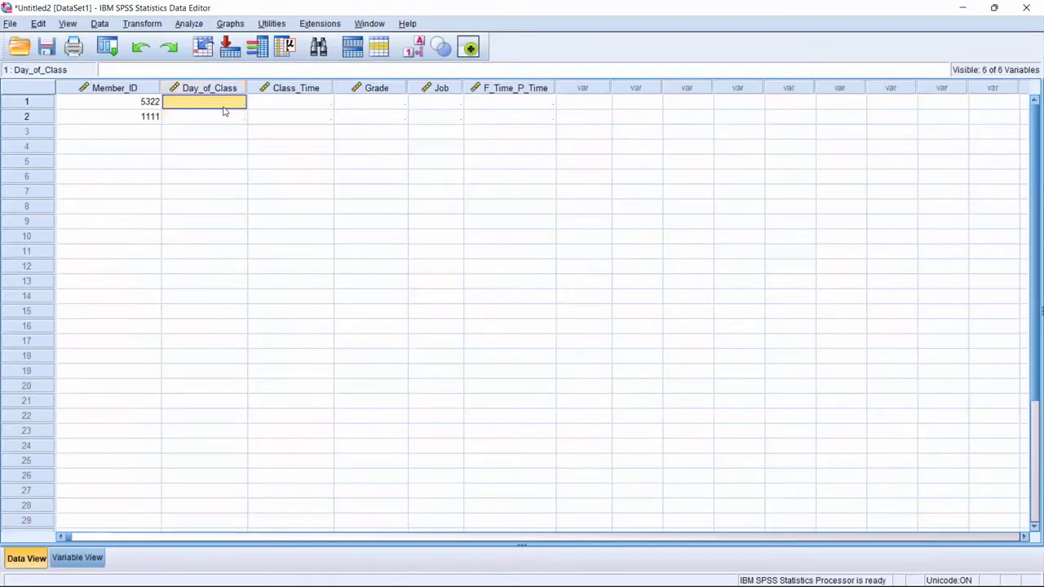
{"action": "type", "text": "2"}
{"action": "key", "text": "Return"}
{"action": "type", "text": "1"}
{"action": "key", "text": "Return"}
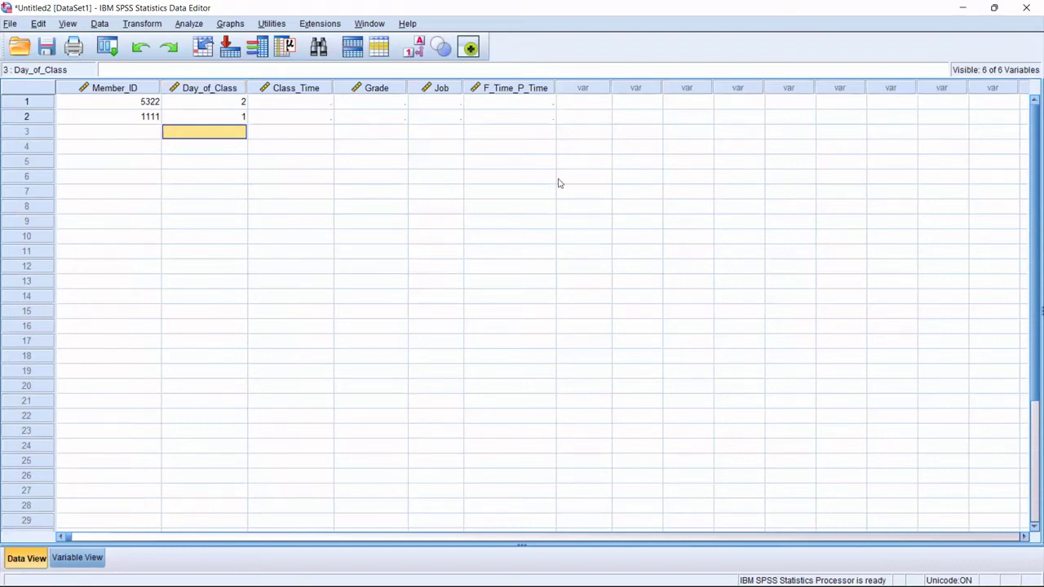
Check the class-time responses on the PowerPoint slide and enter Class_Time codes 2 in row 1 and 1 in row 2 in SPSS.
{"action": "key", "text": "alt+Tab"}
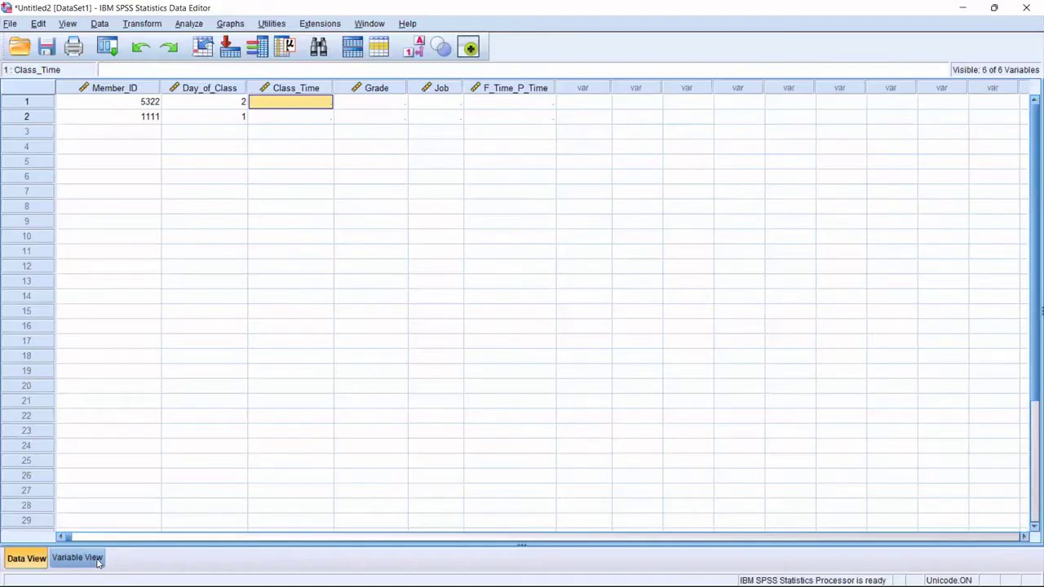
{"action": "left_click", "coordinate": [98, 563]}
{"action": "left_click", "coordinate": [11, 562]}
{"action": "type", "text": "2"}
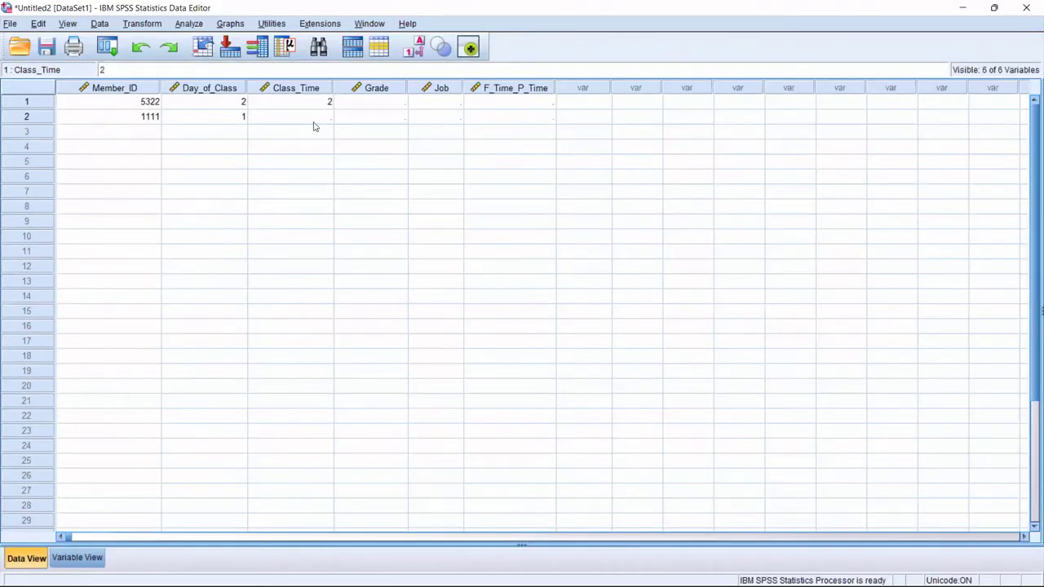
{"action": "key", "text": "Return"}
{"action": "type", "text": "1"}
{"action": "key", "text": "Return"}
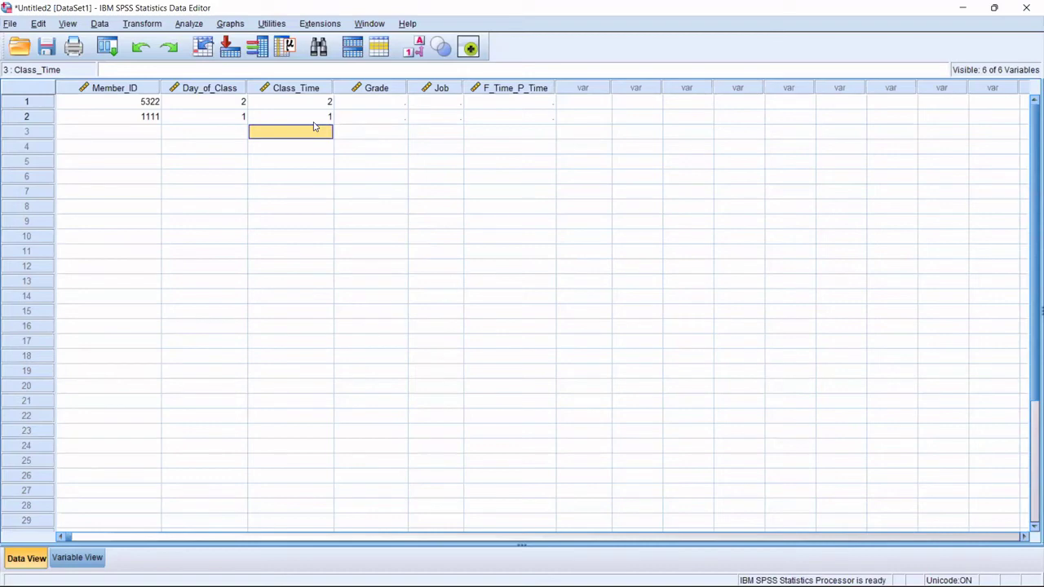
Enter the Grade values 85 for the first member and 83 for the second.
{"action": "left_click", "coordinate": [372, 102]}
{"action": "type", "text": "85"}
{"action": "key", "text": "Return"}
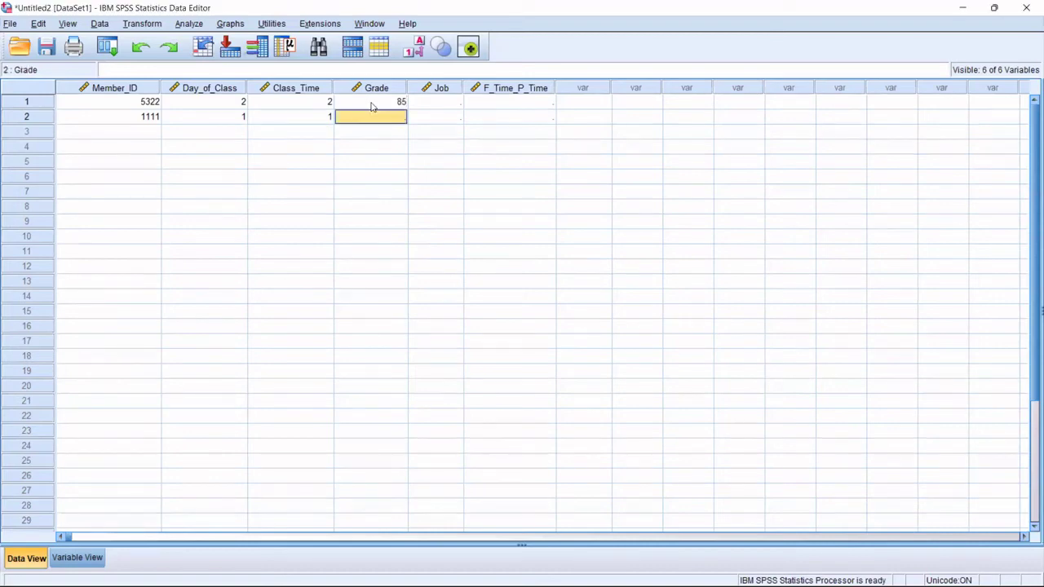
{"action": "type", "text": "83"}
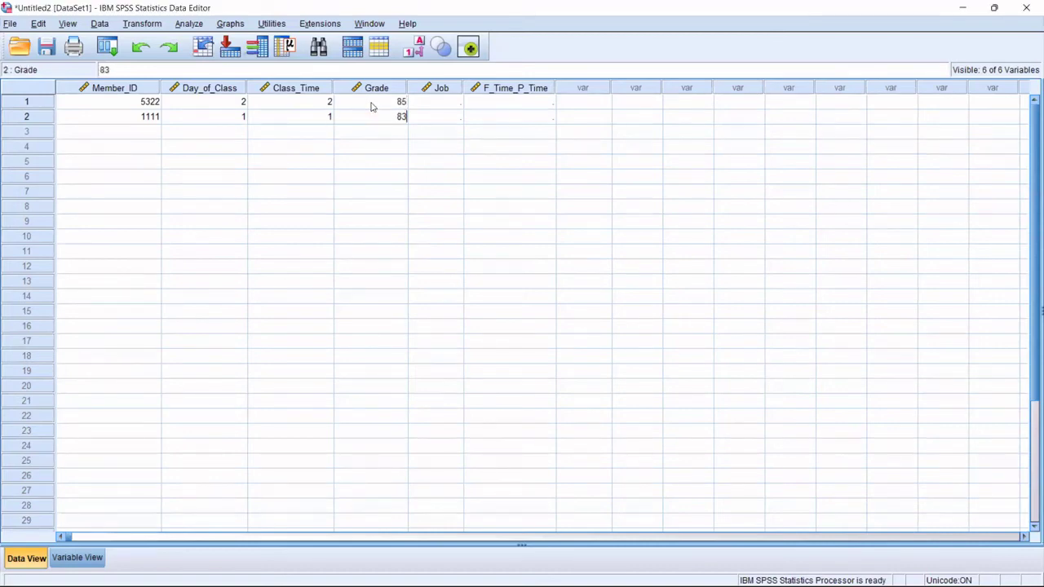
{"action": "left_click", "coordinate": [445, 106]}
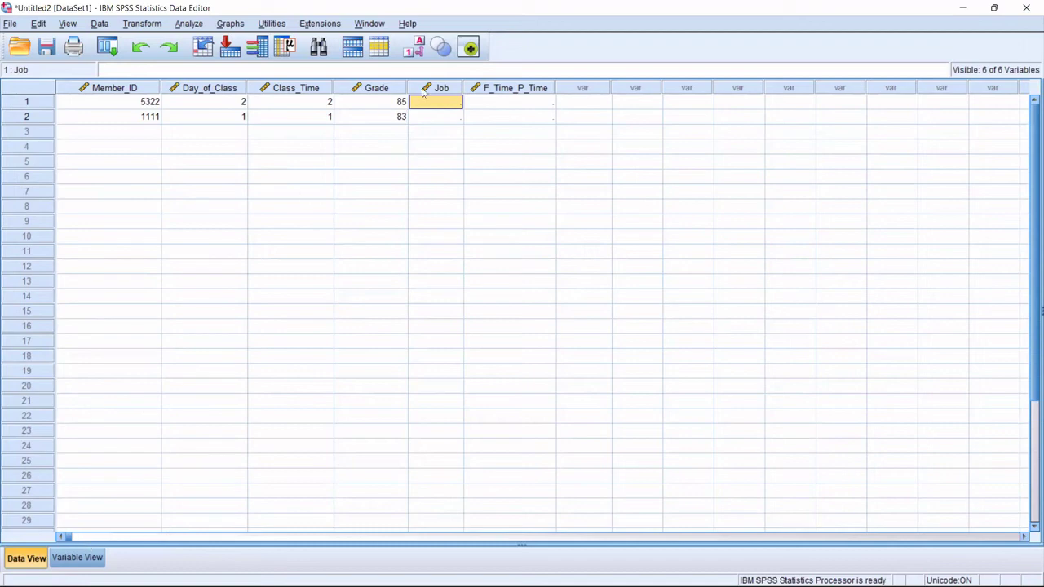
Inspect the Grade variable's type settings in Variable View, close them and return to Data View.
{"action": "left_click", "coordinate": [79, 559]}
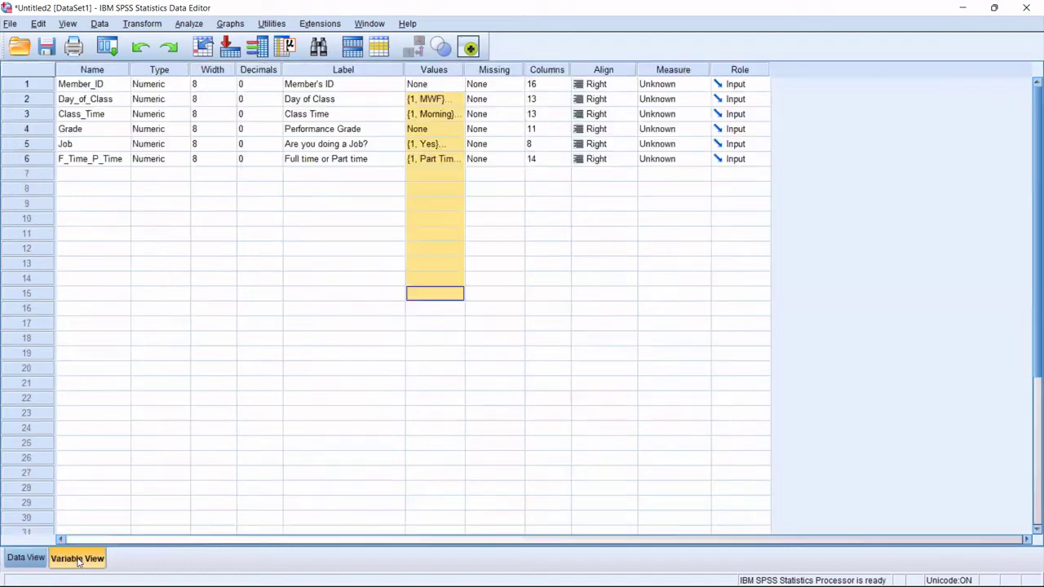
{"action": "left_click", "coordinate": [92, 146]}
{"action": "left_click", "coordinate": [89, 131]}
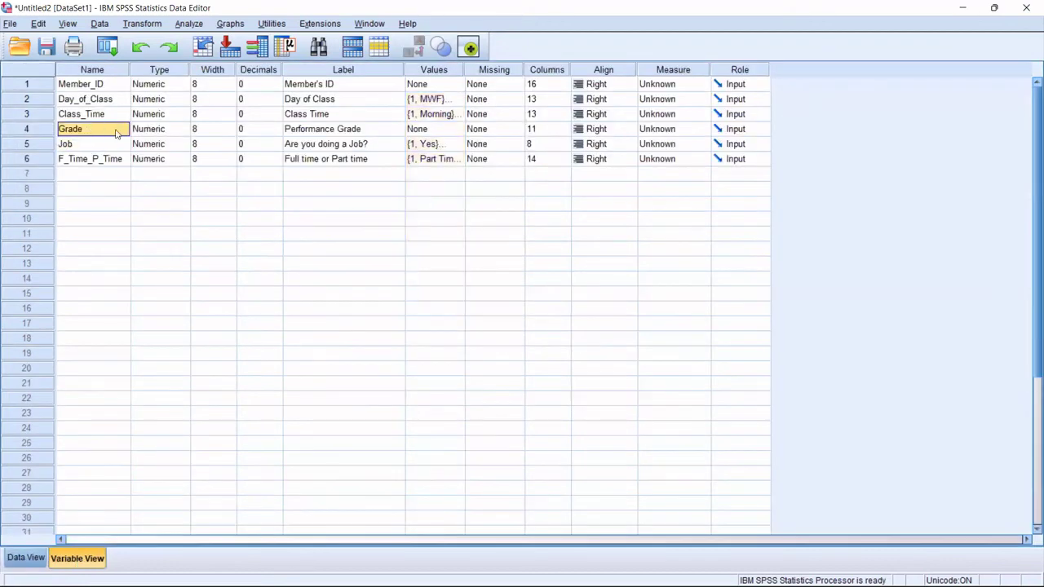
{"action": "left_click", "coordinate": [184, 129]}
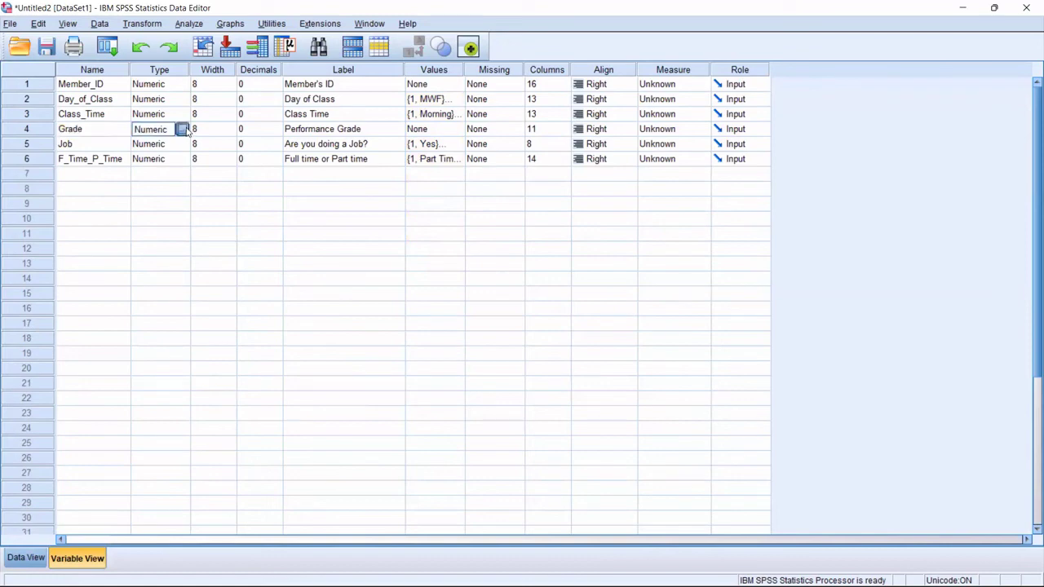
{"action": "left_click", "coordinate": [183, 130]}
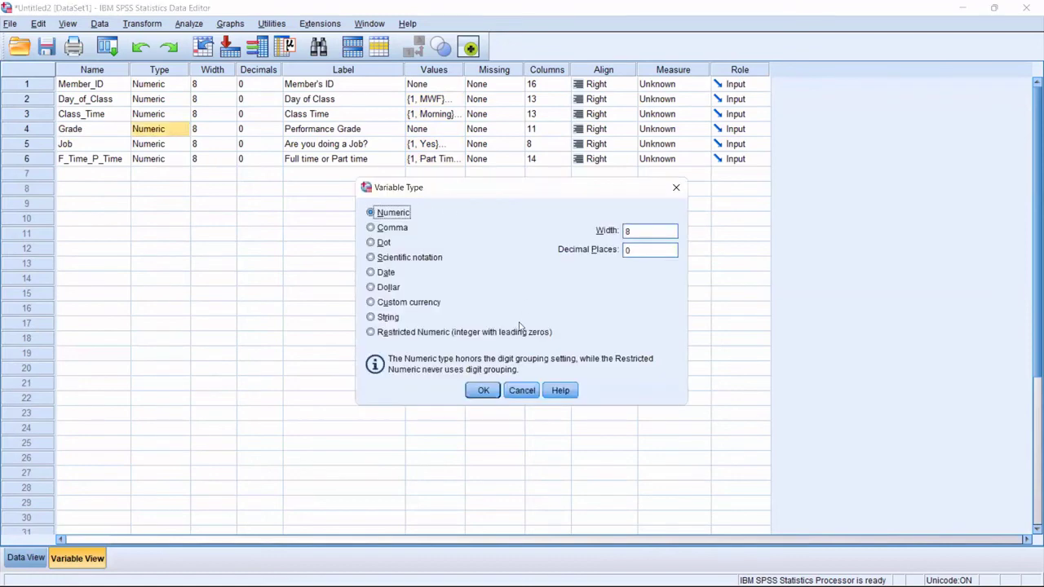
{"action": "left_click", "coordinate": [676, 188]}
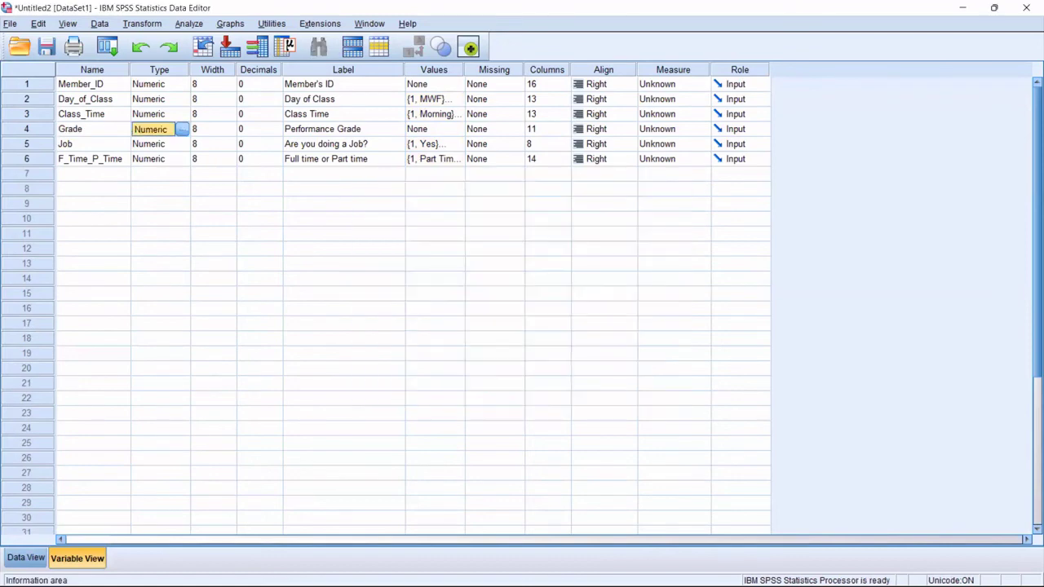
{"action": "left_click", "coordinate": [31, 558]}
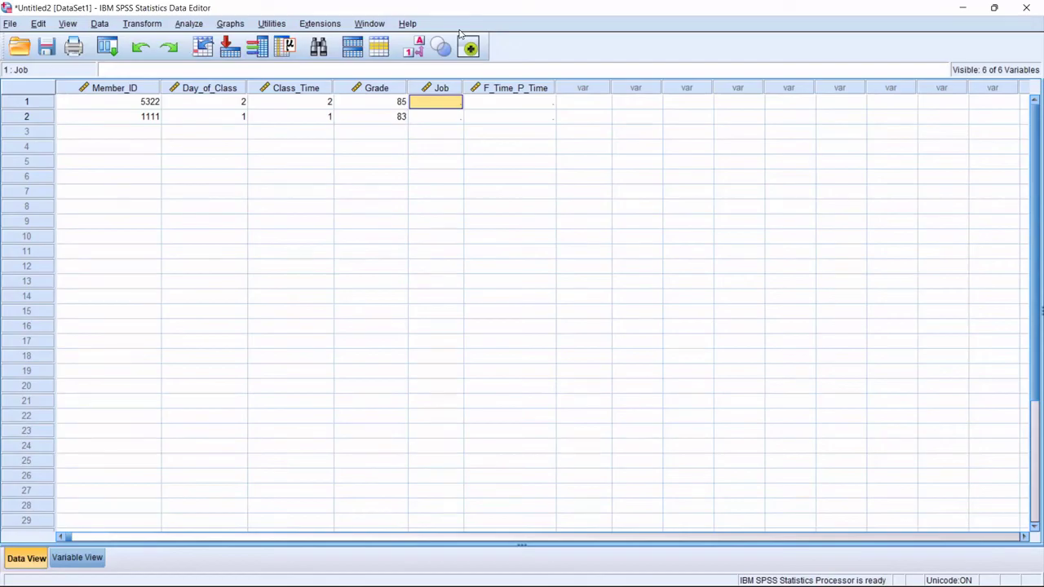
Check both members' job responses on the PowerPoint slide and enter Job code 2 for each member in SPSS Data View.
{"action": "key", "text": "alt+Tab"}
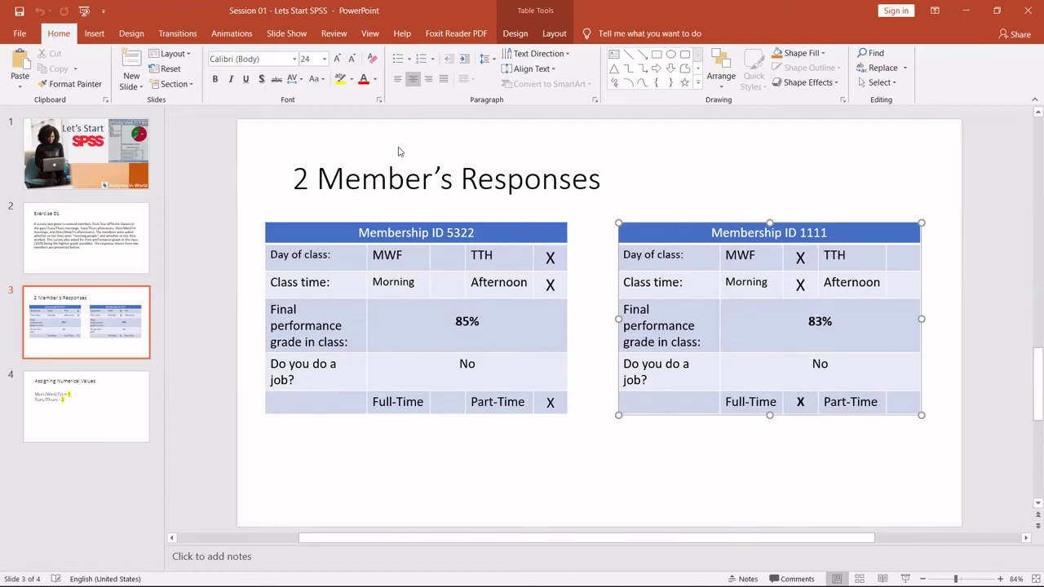
{"action": "key", "text": "alt+Tab"}
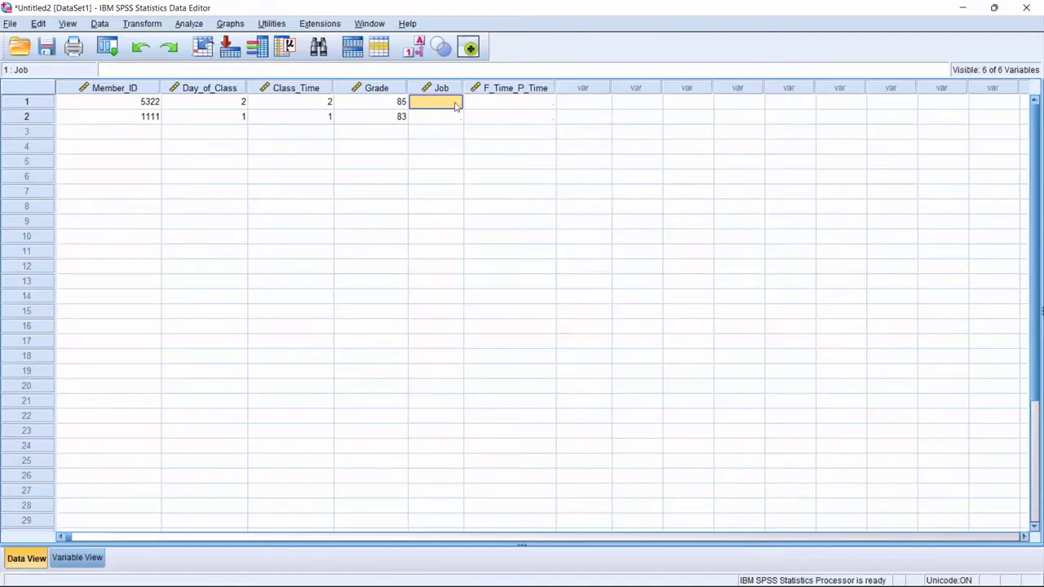
{"action": "type", "text": "2"}
{"action": "key", "text": "Return"}
{"action": "type", "text": "2"}
{"action": "key", "text": "Return"}
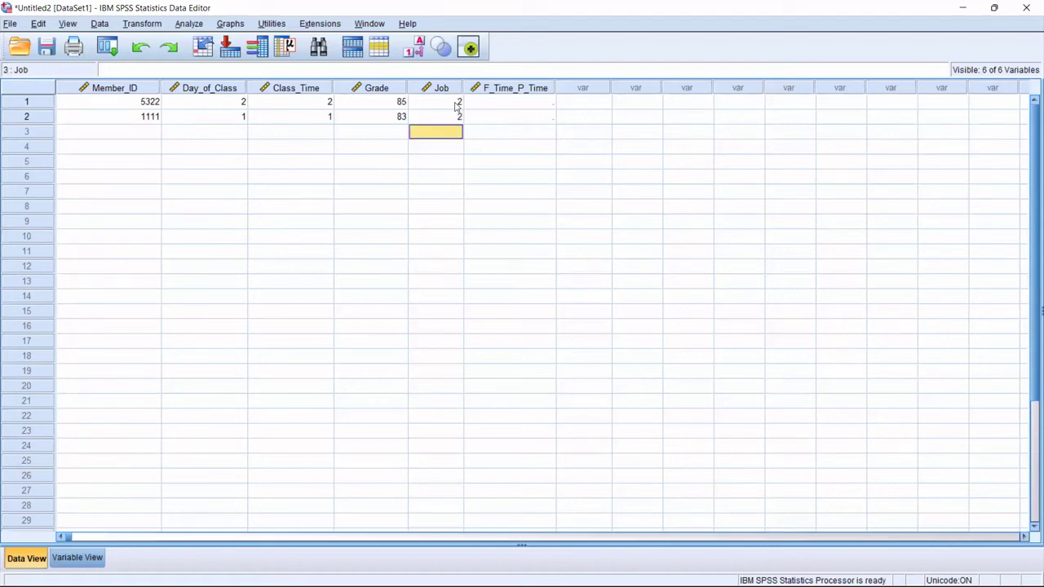
Compare both members' full-time/part-time responses on the PowerPoint slide with the F_Time_P_Time value labels in SPSS Variable View.
{"action": "left_click", "coordinate": [510, 103]}
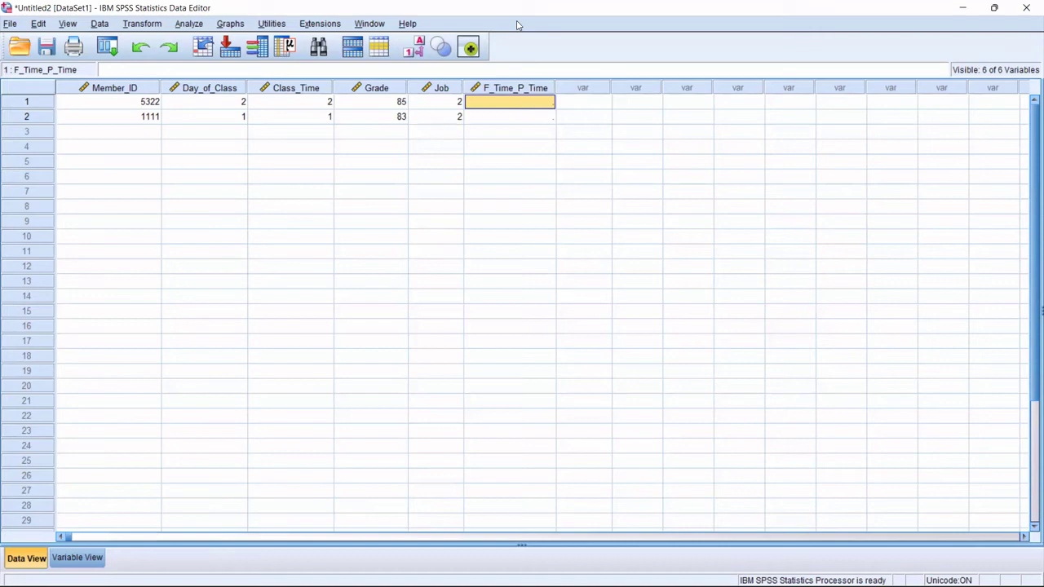
{"action": "key", "text": "alt+Tab"}
{"action": "left_click", "coordinate": [67, 559]}
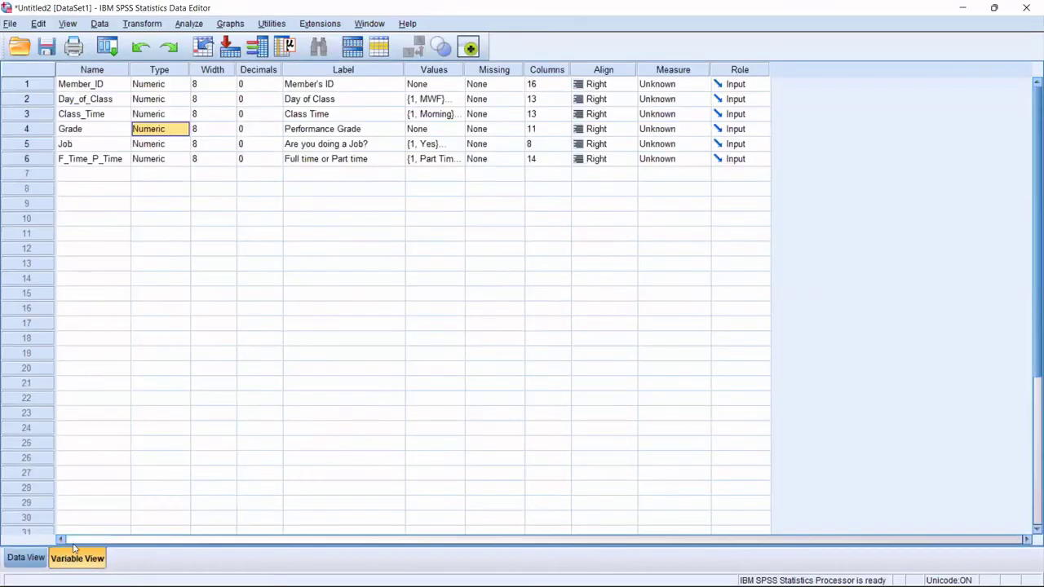
{"action": "left_click", "coordinate": [460, 160]}
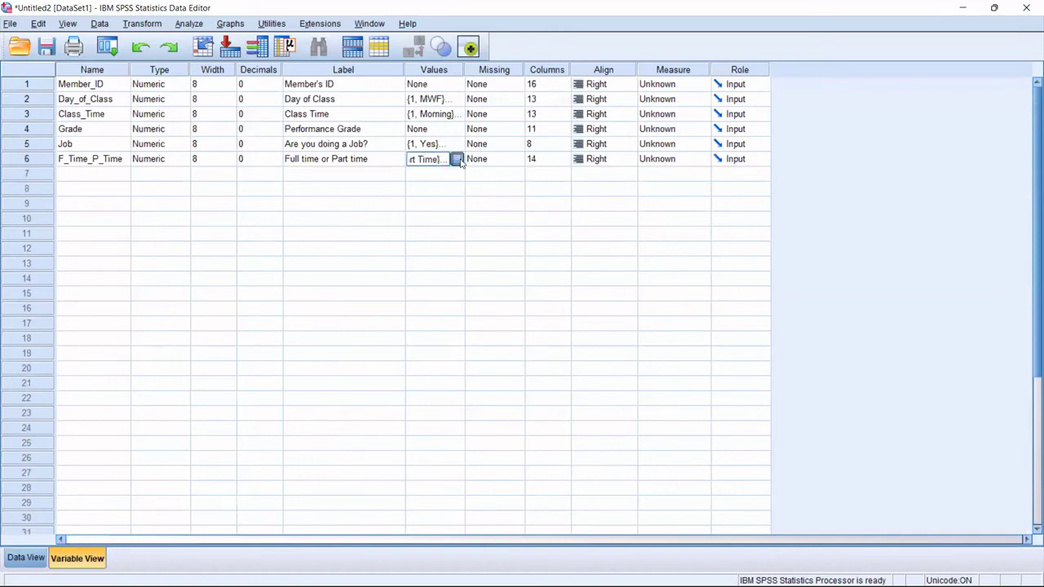
{"action": "left_click", "coordinate": [458, 159]}
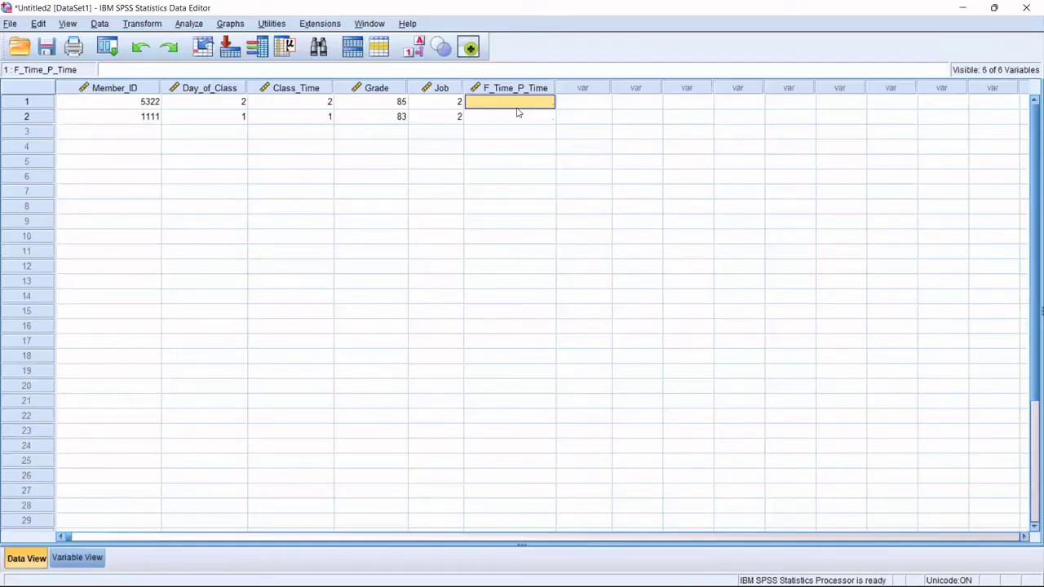
Enter the F_Time_P_Time codes in Data View: 1 for the first member and 2 for the second.
{"action": "type", "text": "1"}
{"action": "key", "text": "Return"}
{"action": "type", "text": "2"}
{"action": "key", "text": "Return"}
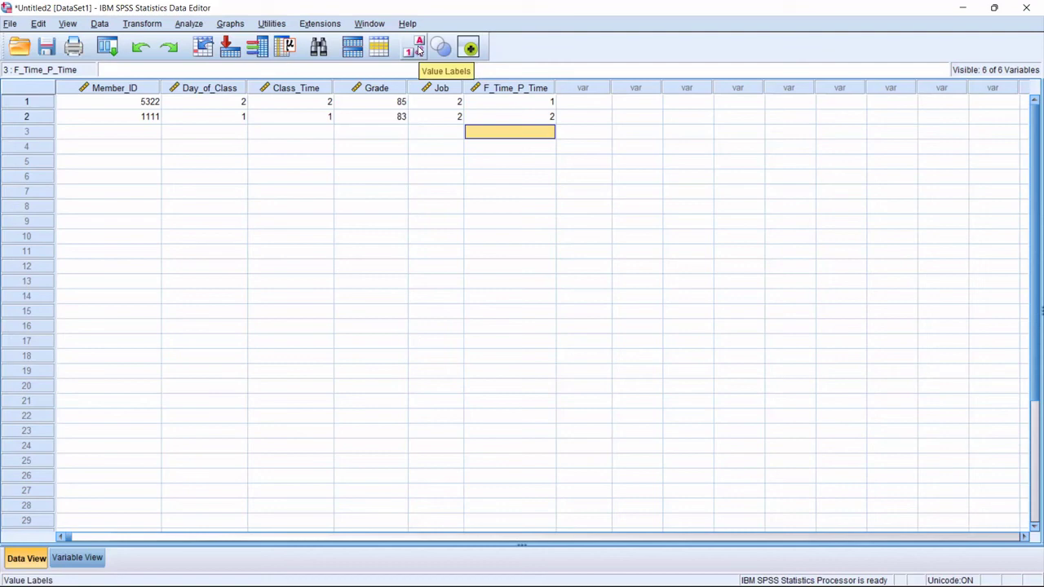
Display value labels instead of codes in Data View and inspect the label choices of the first member's Class_Time cell.
{"action": "left_click", "coordinate": [419, 49]}
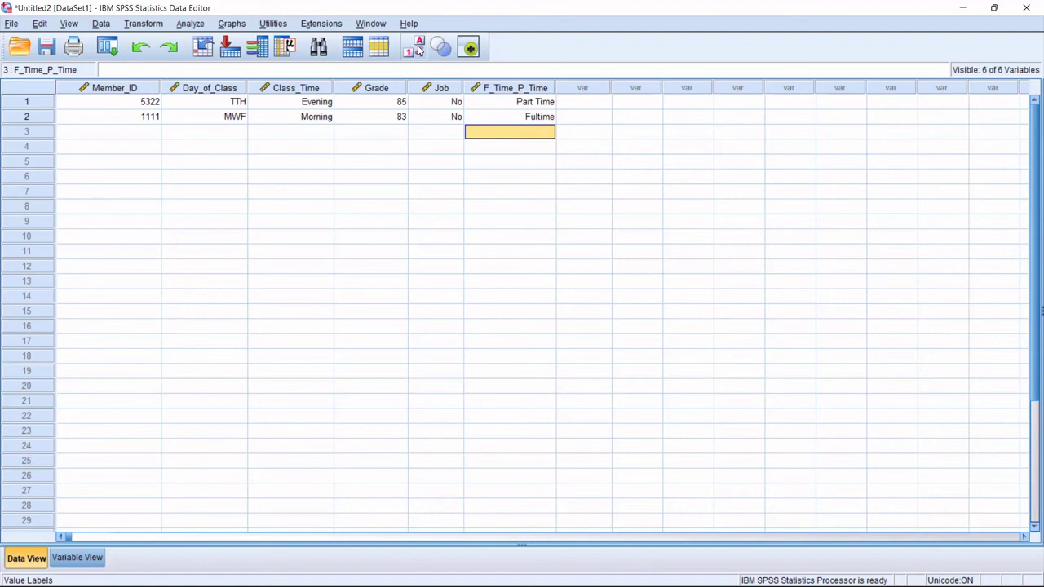
{"action": "left_click", "coordinate": [330, 103]}
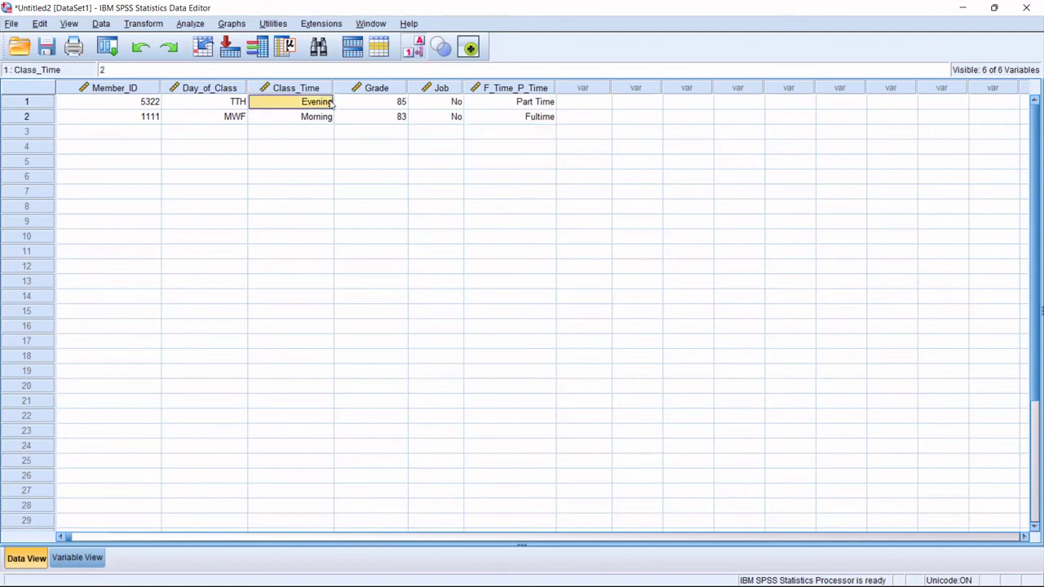
{"action": "double_click", "coordinate": [331, 104]}
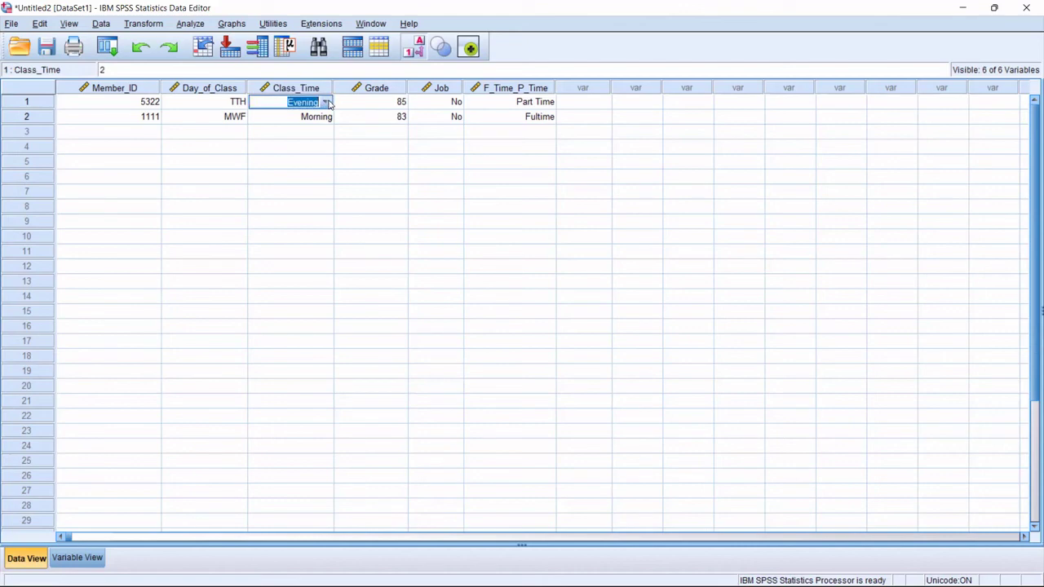
{"action": "left_click", "coordinate": [327, 102]}
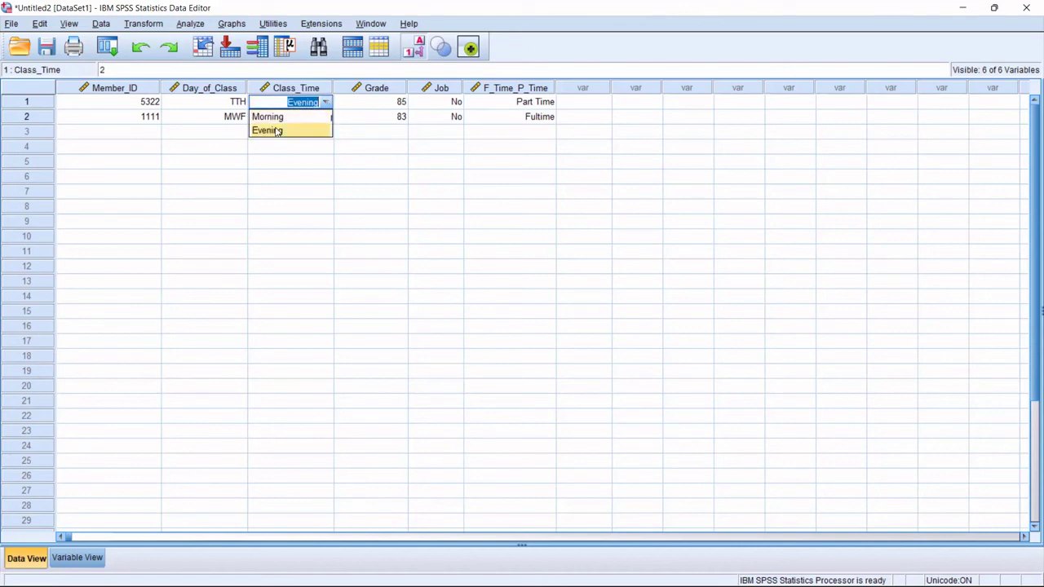
{"action": "left_click", "coordinate": [397, 108]}
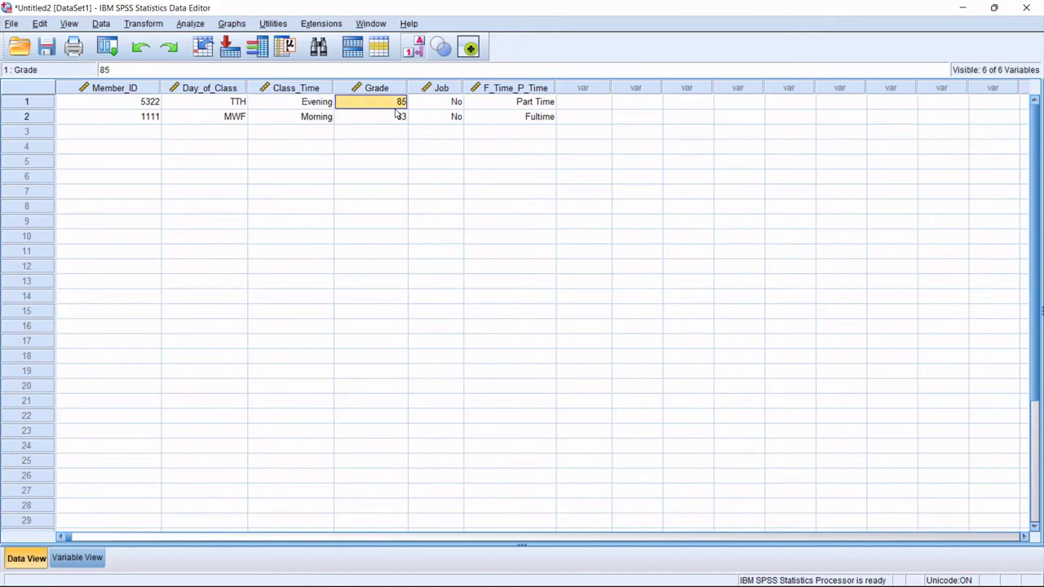
{"action": "left_click", "coordinate": [329, 107]}
{"action": "double_click", "coordinate": [329, 107]}
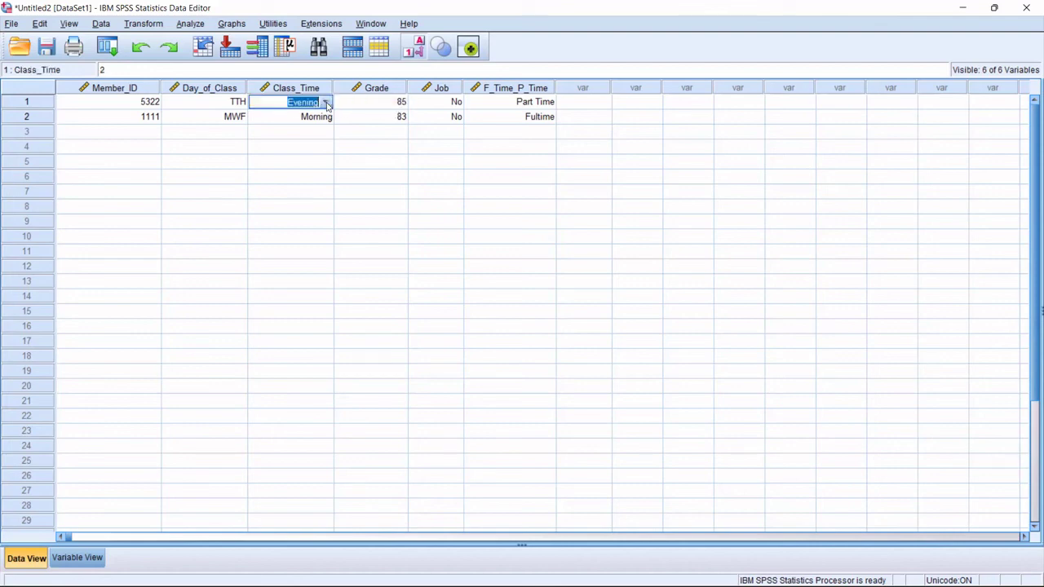
{"action": "left_click", "coordinate": [362, 107]}
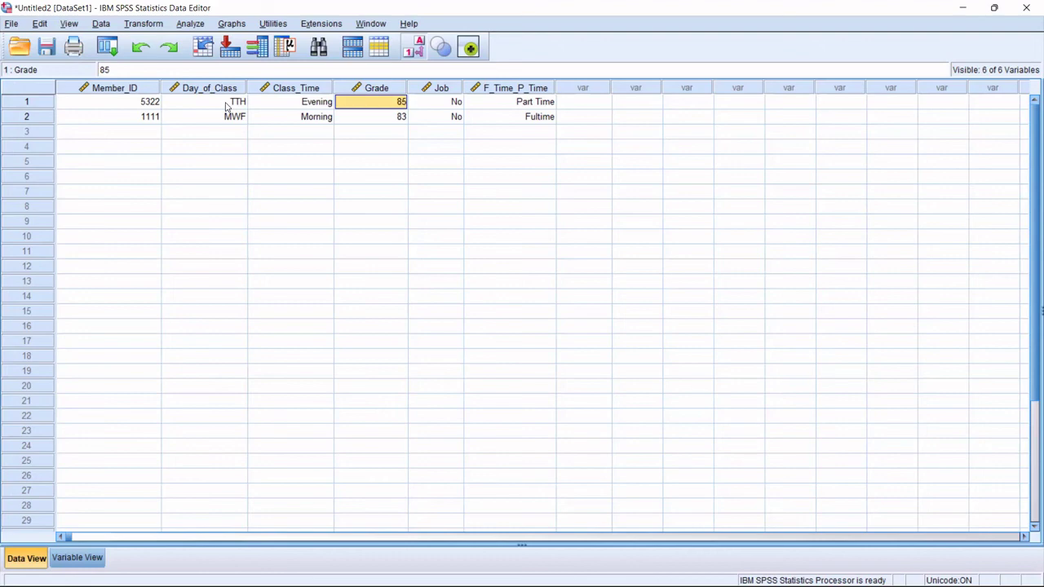
Save the dataset as Session 1 in the Analysis folder, in SPSS Statistics (*.sav) format.
{"action": "left_click", "coordinate": [11, 23]}
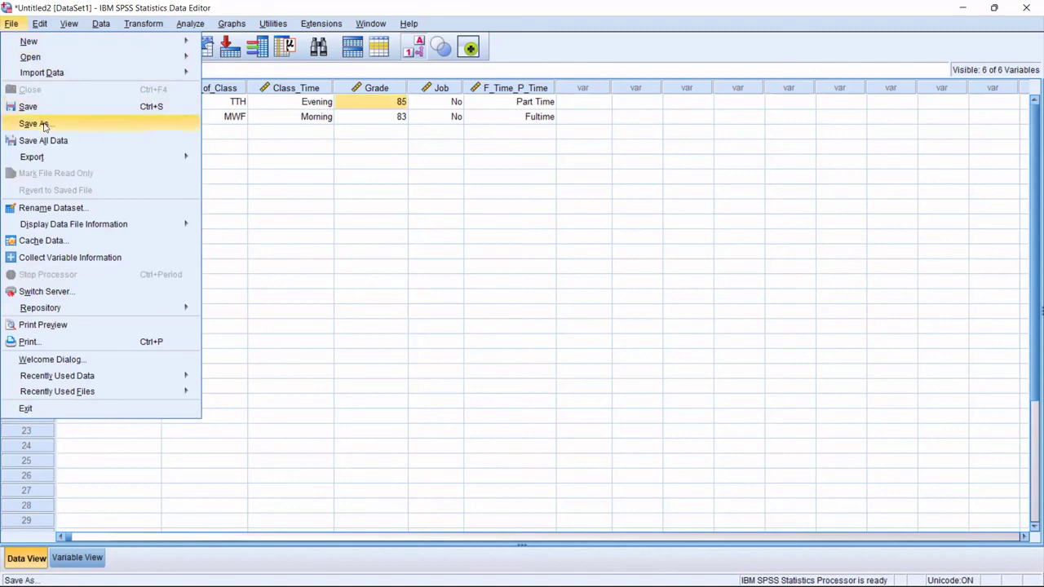
{"action": "left_click", "coordinate": [288, 119]}
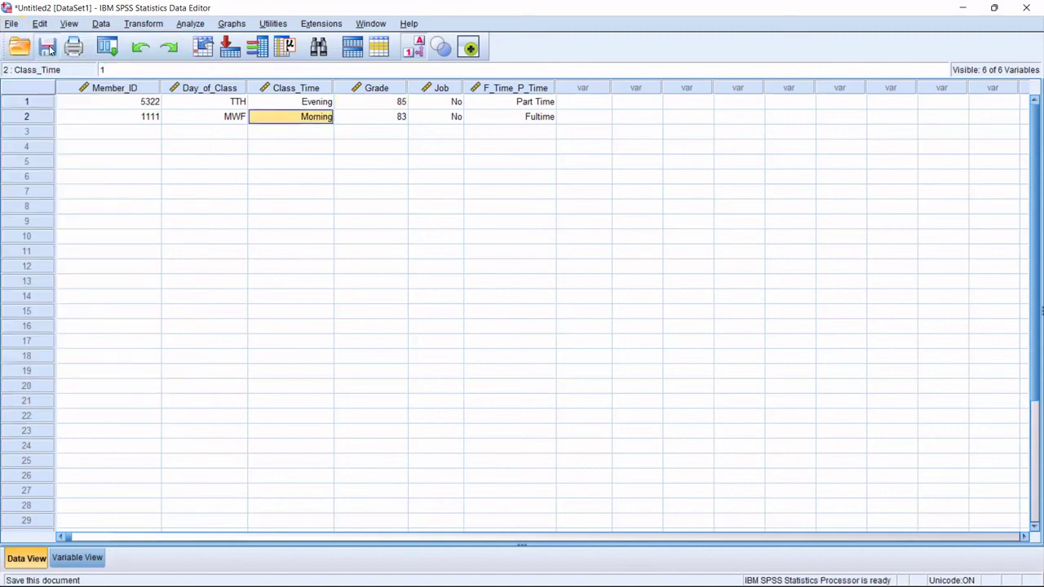
{"action": "left_click", "coordinate": [47, 48]}
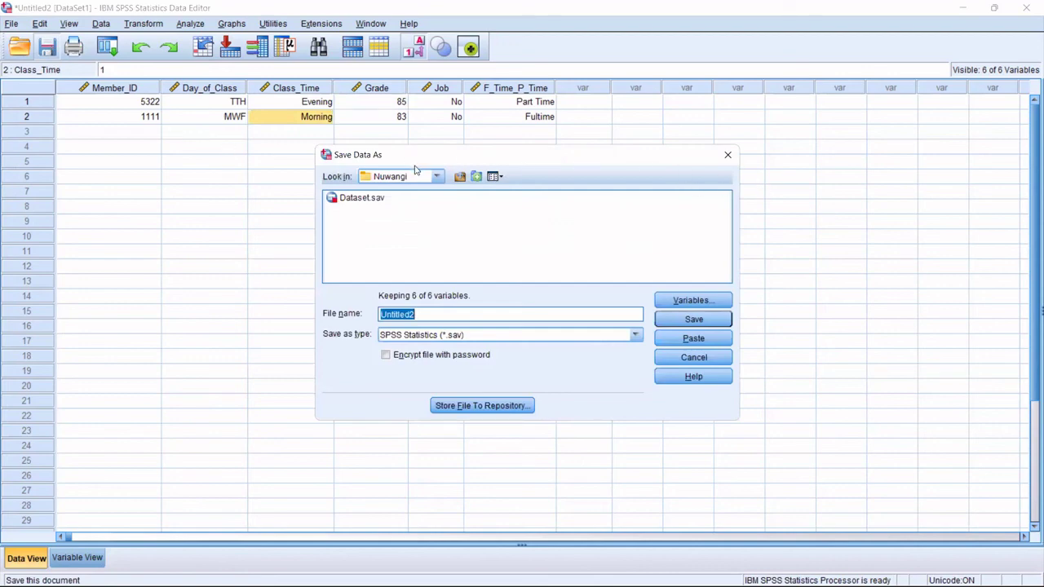
{"action": "left_click", "coordinate": [437, 177]}
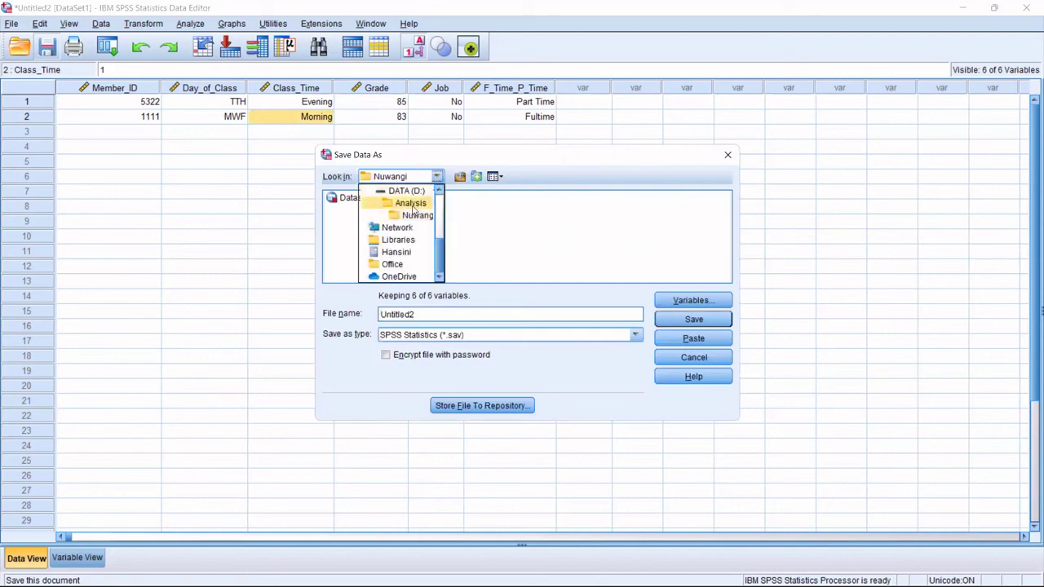
{"action": "left_click", "coordinate": [412, 203]}
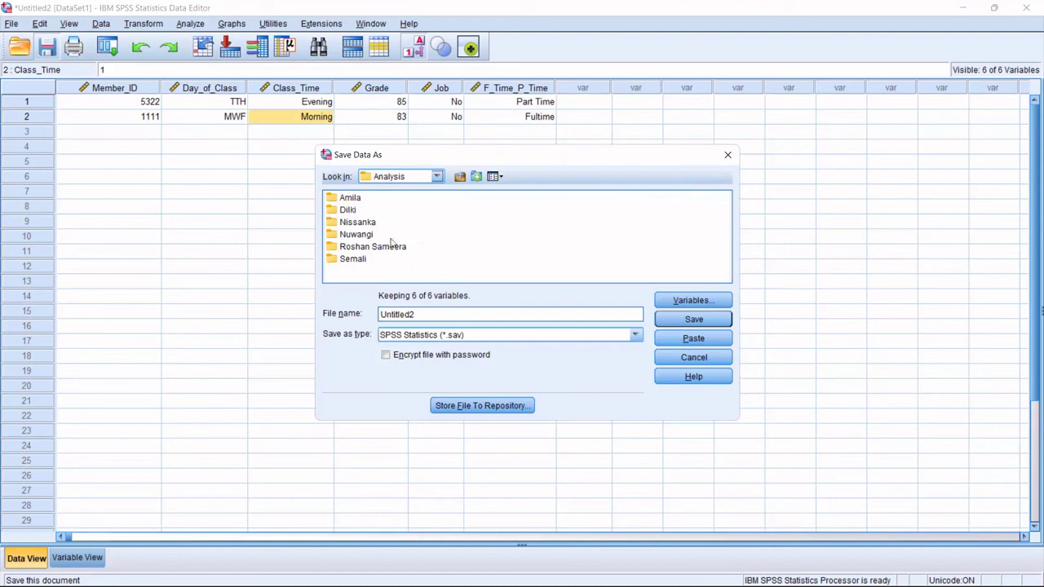
{"action": "left_click_drag", "start_coordinate": [421, 314], "coordinate": [358, 317]}
{"action": "type", "text": "Session 1"}
{"action": "left_click", "coordinate": [635, 336]}
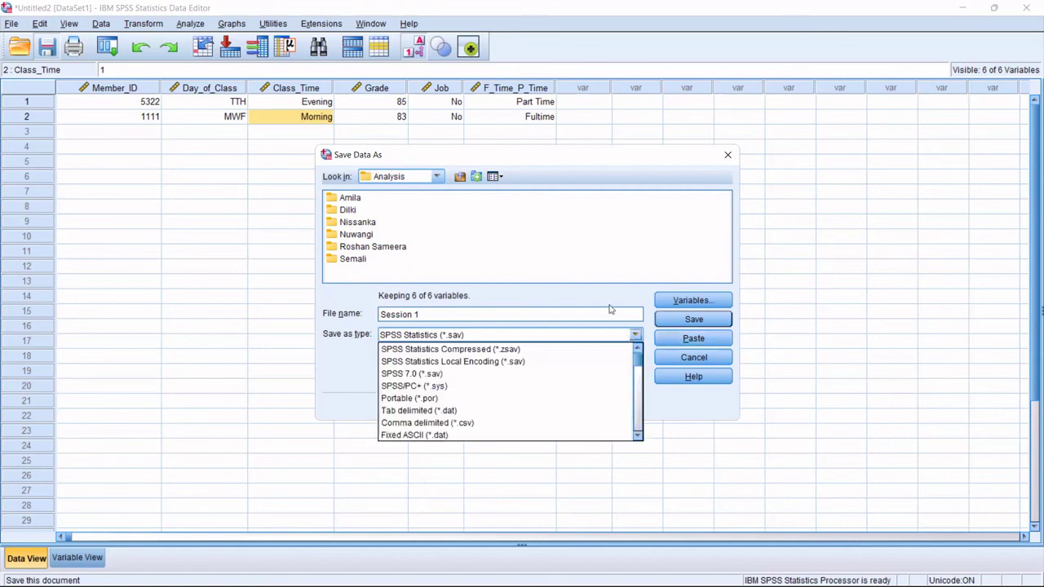
{"action": "left_click", "coordinate": [610, 309]}
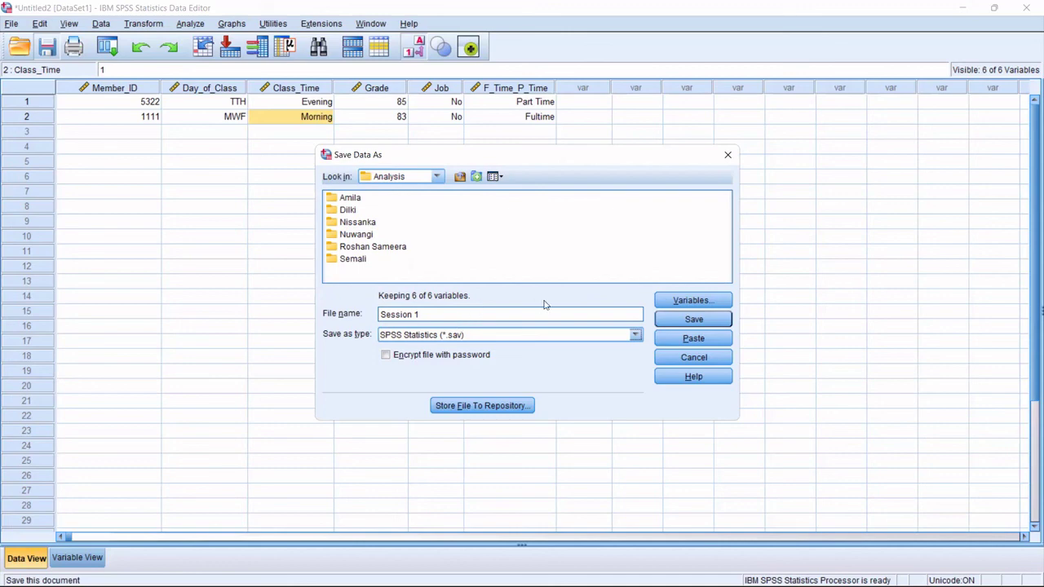
{"action": "left_click", "coordinate": [671, 324]}
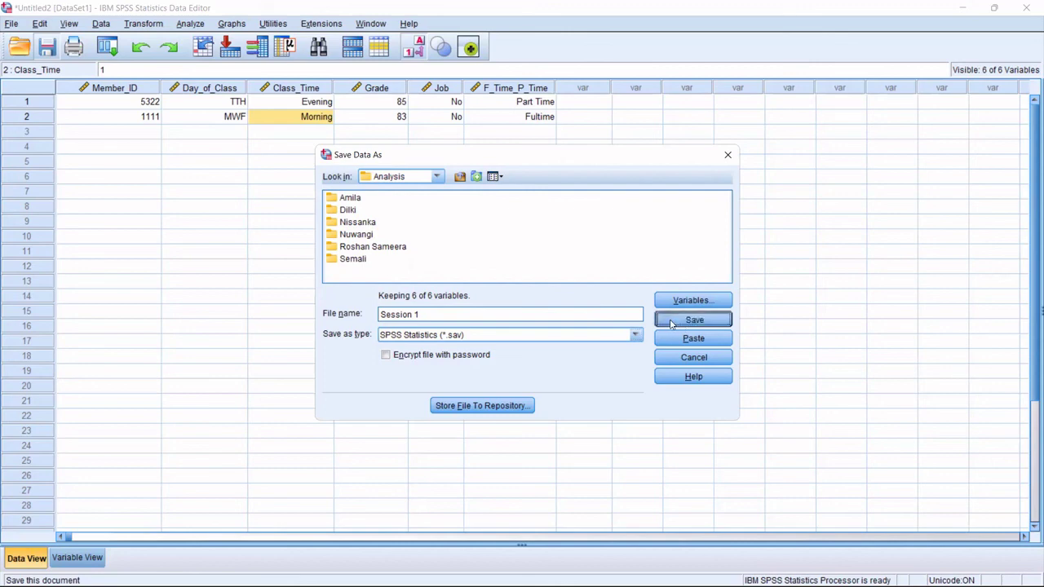